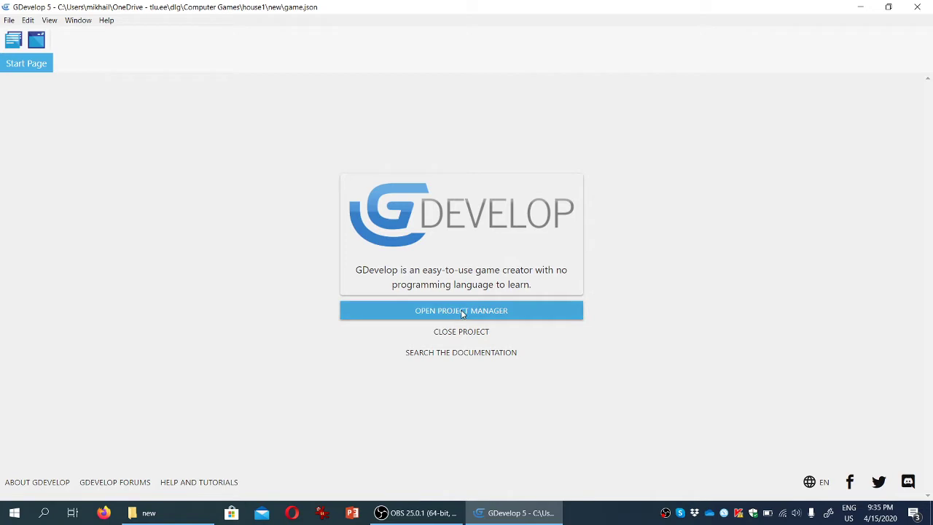
Open the project manager for the EscapeRoom project from the Start Page.
{"action": "left_click", "coordinate": [462, 311]}
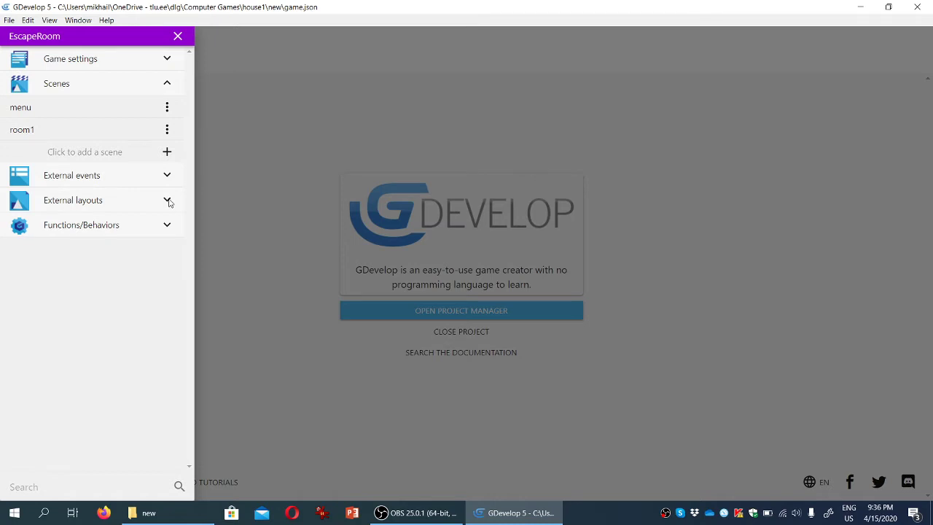
Expand the External layouts section in the EscapeRoom project manager.
{"action": "left_click", "coordinate": [168, 201]}
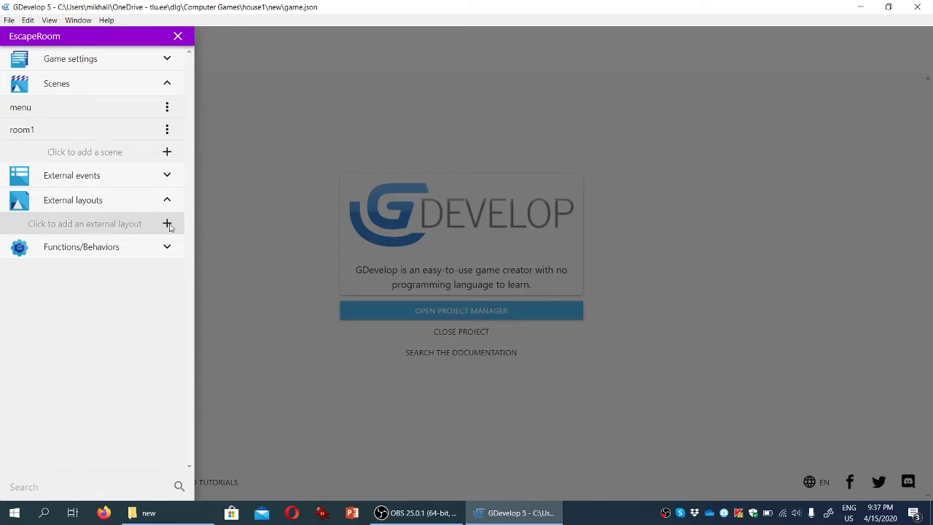
Add a new external layout, rename it UILayout, and open it for editing.
{"action": "left_click", "coordinate": [167, 224]}
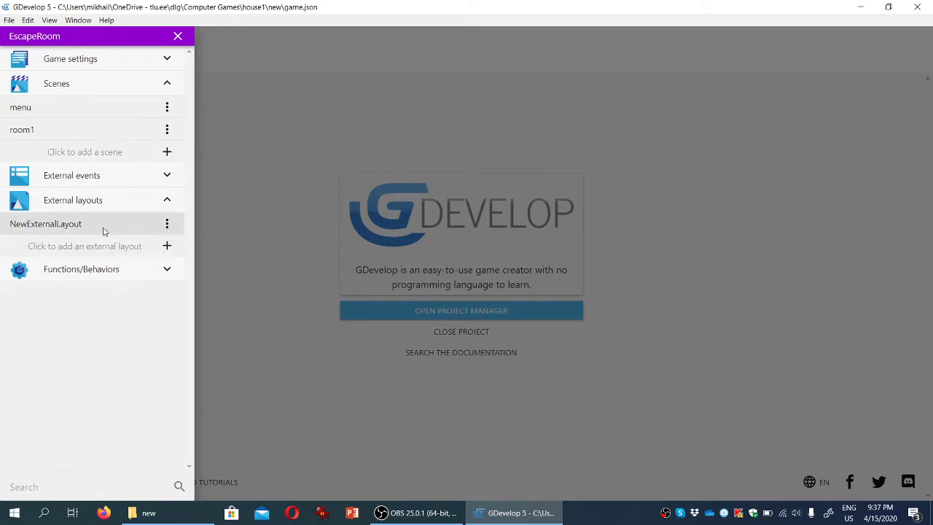
{"action": "left_click", "coordinate": [167, 225]}
{"action": "left_click", "coordinate": [181, 263]}
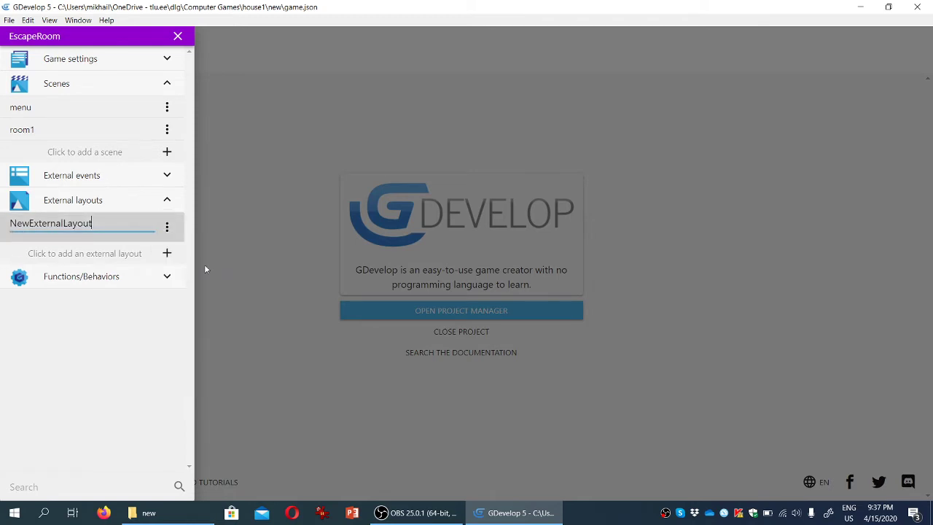
{"action": "type", "text": "UILayout"}
{"action": "key", "text": "Return"}
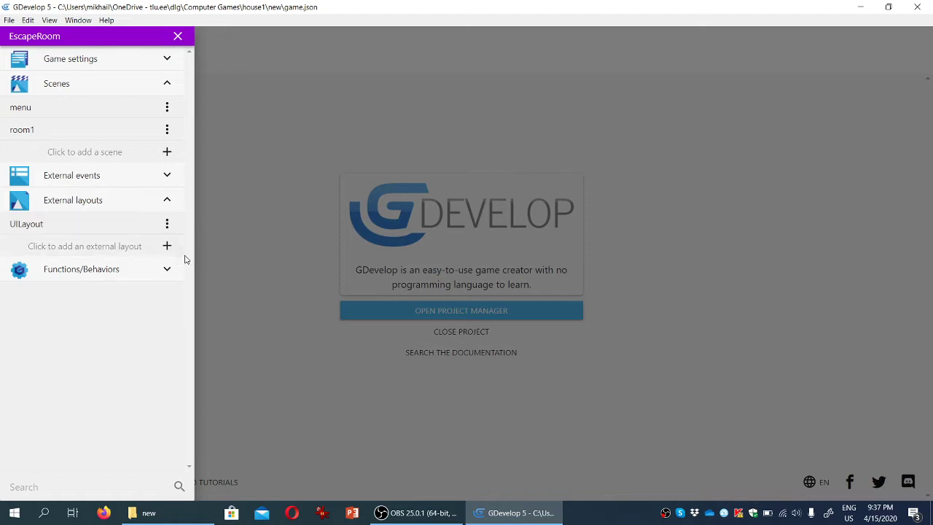
{"action": "left_click", "coordinate": [61, 228]}
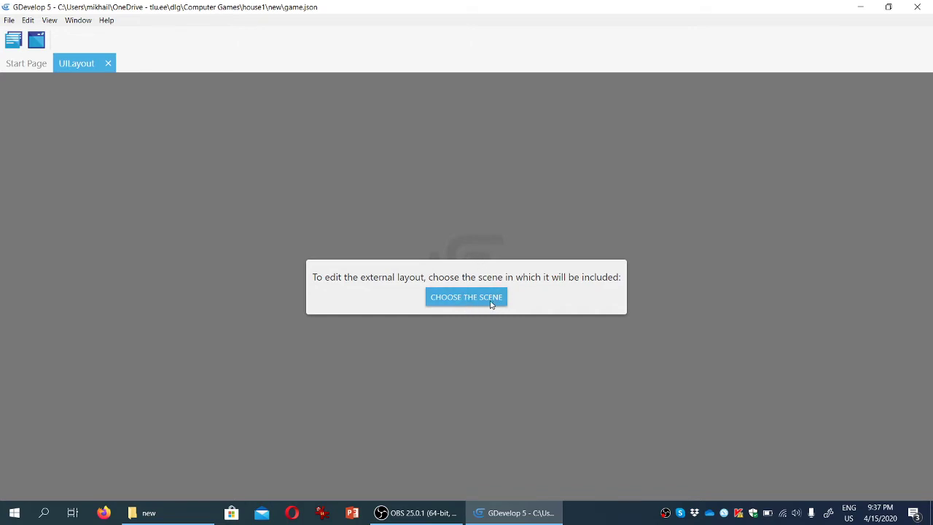
Associate the UILayout external layout with the room1 scene.
{"action": "left_click", "coordinate": [466, 304]}
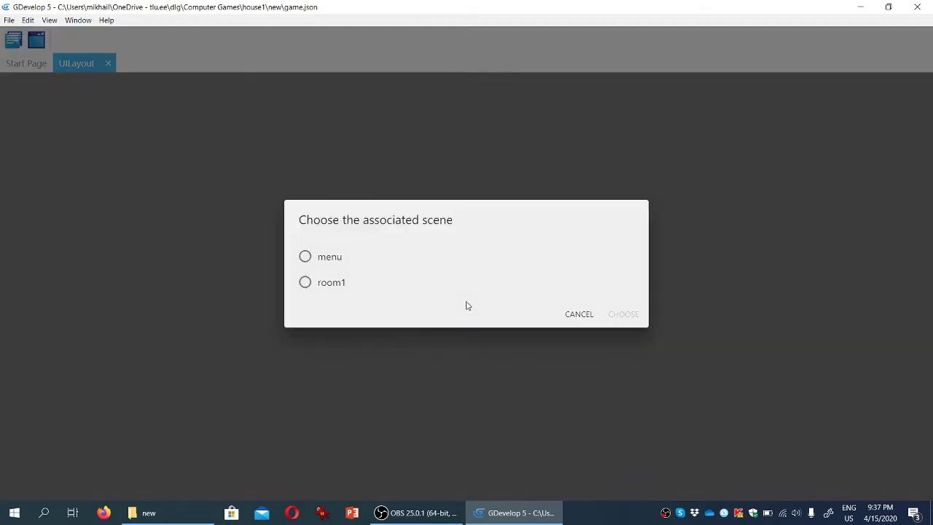
{"action": "left_click", "coordinate": [331, 285]}
{"action": "left_click", "coordinate": [306, 281]}
{"action": "left_click", "coordinate": [625, 314]}
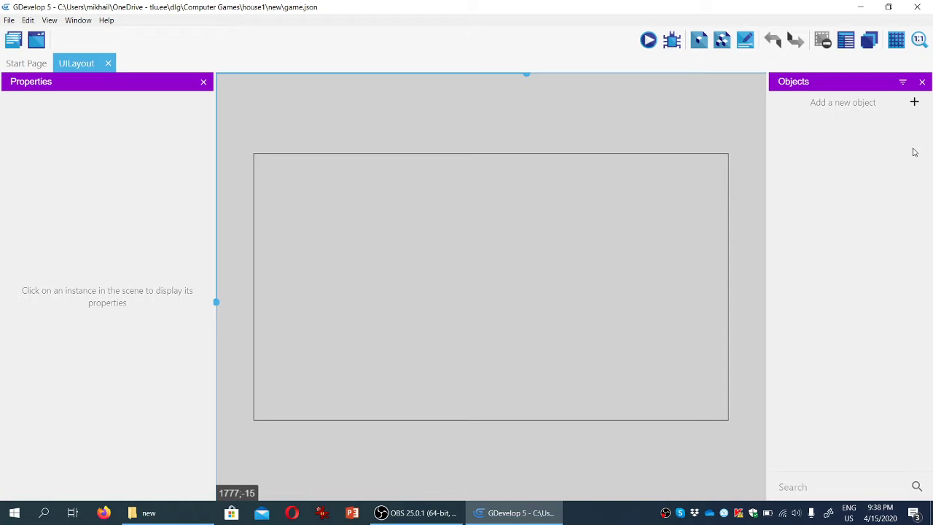
Create a Tiled Sprite object named textback using the back.png image.
{"action": "left_click", "coordinate": [916, 105]}
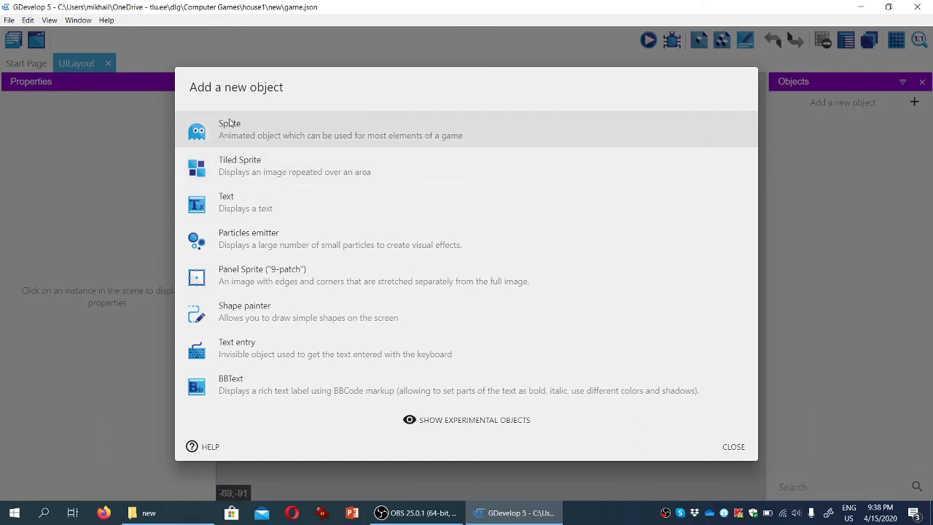
{"action": "left_click", "coordinate": [255, 170]}
{"action": "left_click_drag", "start_coordinate": [287, 222], "coordinate": [241, 222]}
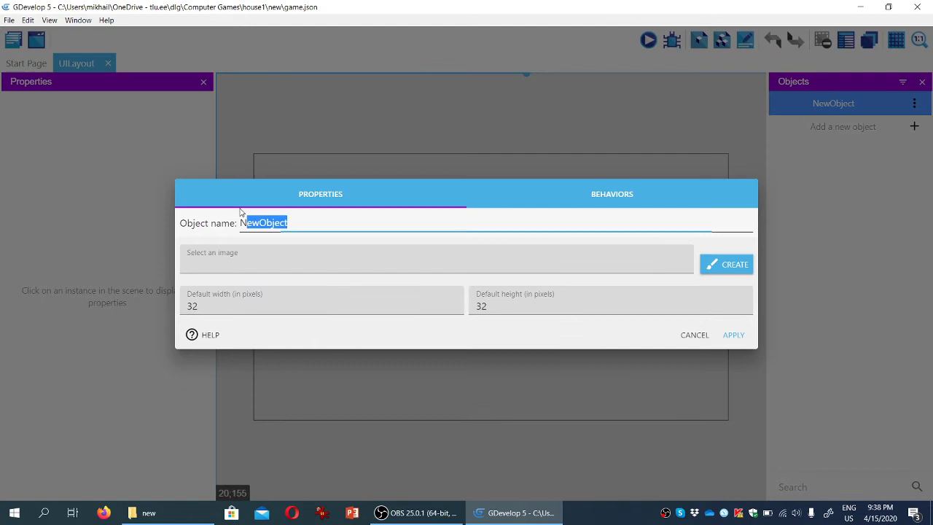
{"action": "type", "text": "textba"}
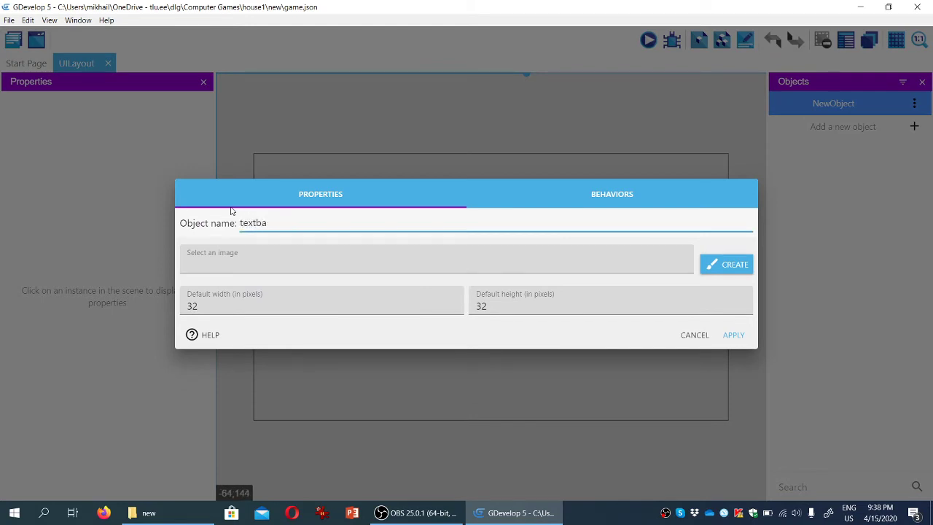
{"action": "type", "text": "ck"}
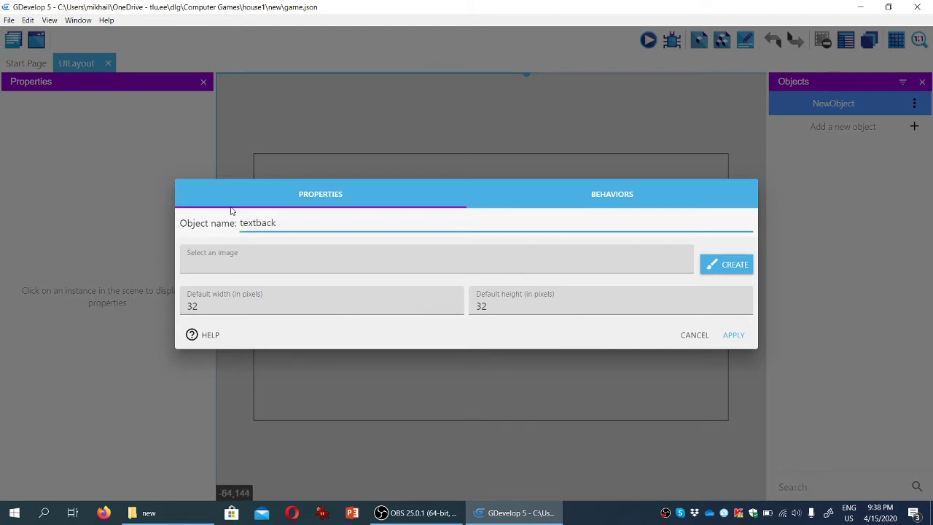
{"action": "left_click", "coordinate": [337, 261]}
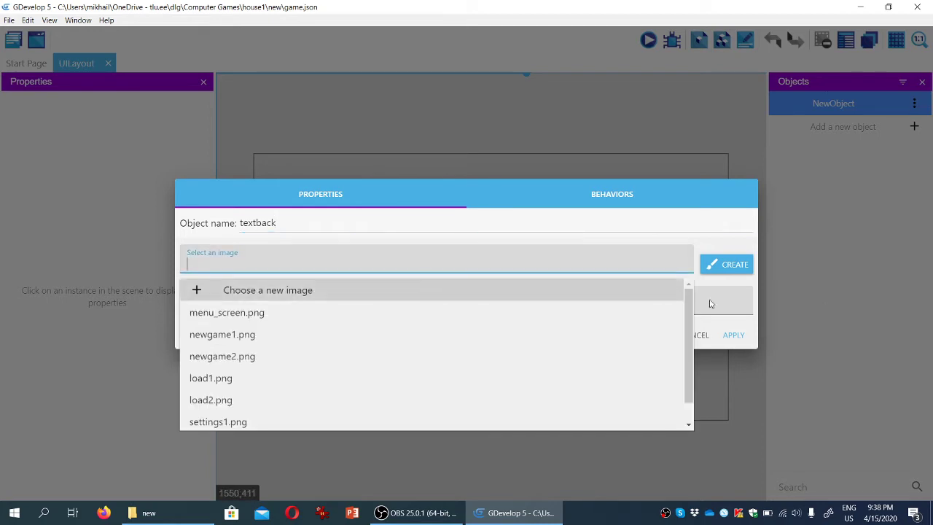
{"action": "left_click", "coordinate": [265, 297]}
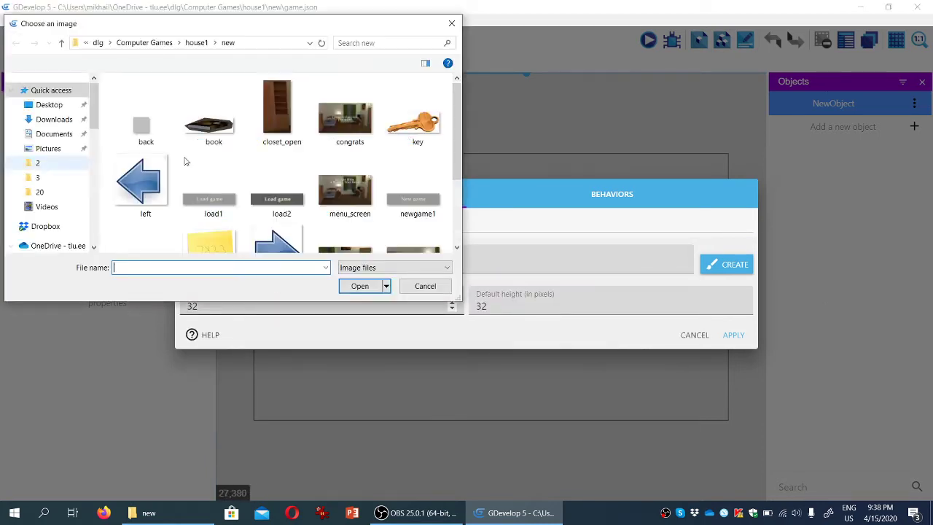
{"action": "double_click", "coordinate": [141, 123]}
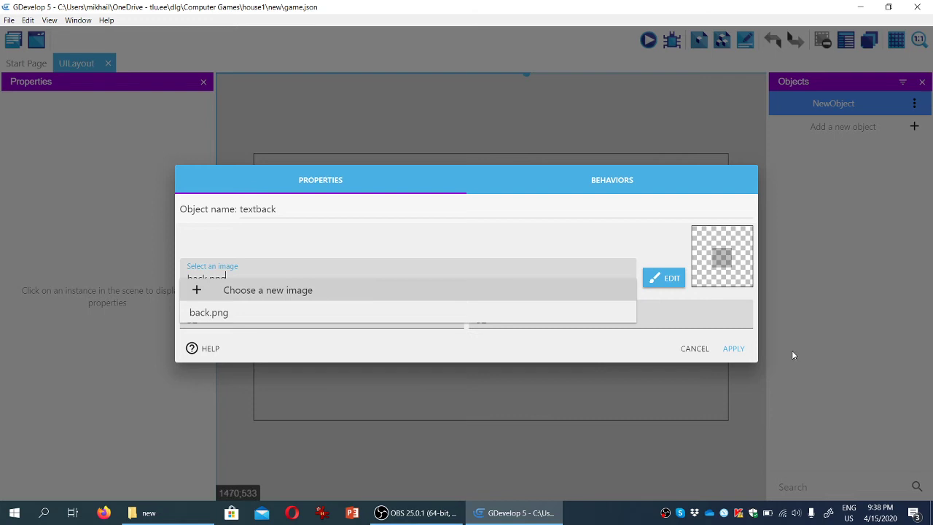
{"action": "left_click", "coordinate": [734, 350]}
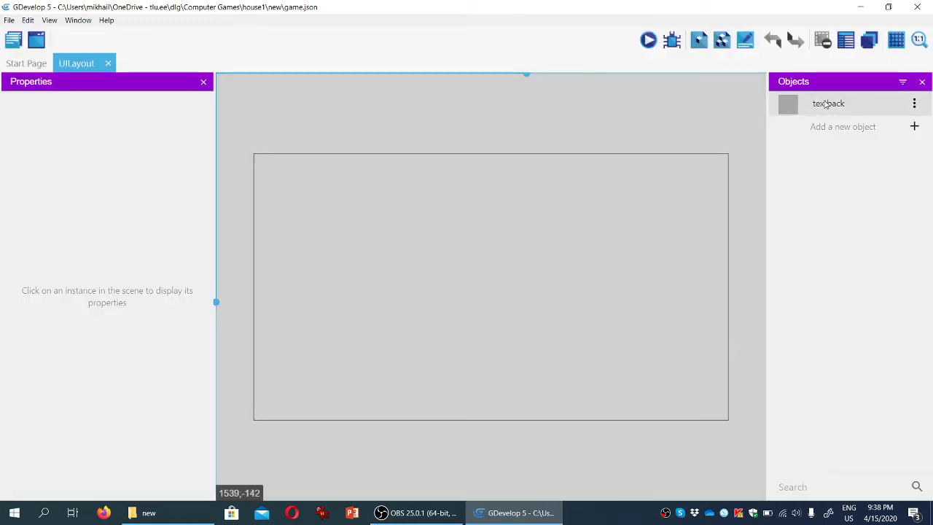
Place a textback instance and resize it into a bar along the layout's bottom.
{"action": "left_click_drag", "start_coordinate": [786, 103], "coordinate": [512, 420]}
{"action": "left_click", "coordinate": [273, 377]}
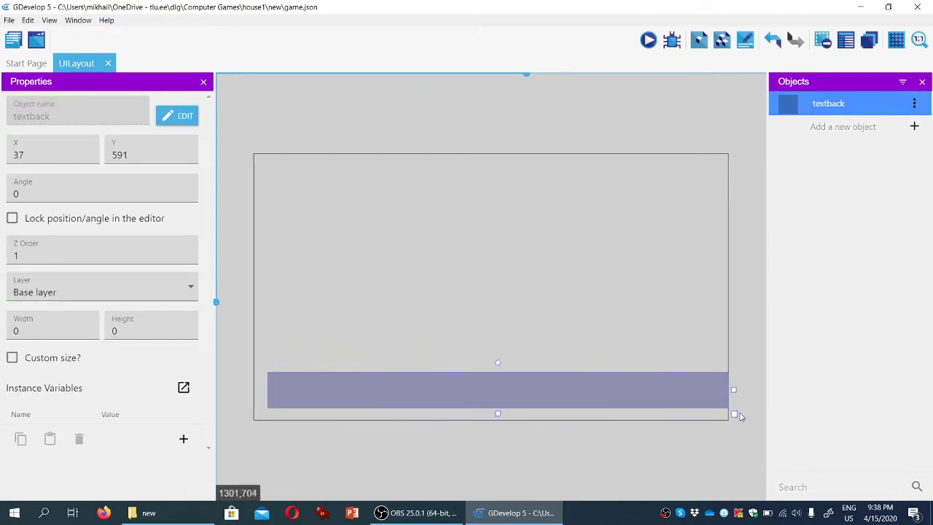
{"action": "left_click_drag", "start_coordinate": [739, 416], "coordinate": [720, 415]}
{"action": "left_click", "coordinate": [538, 287]}
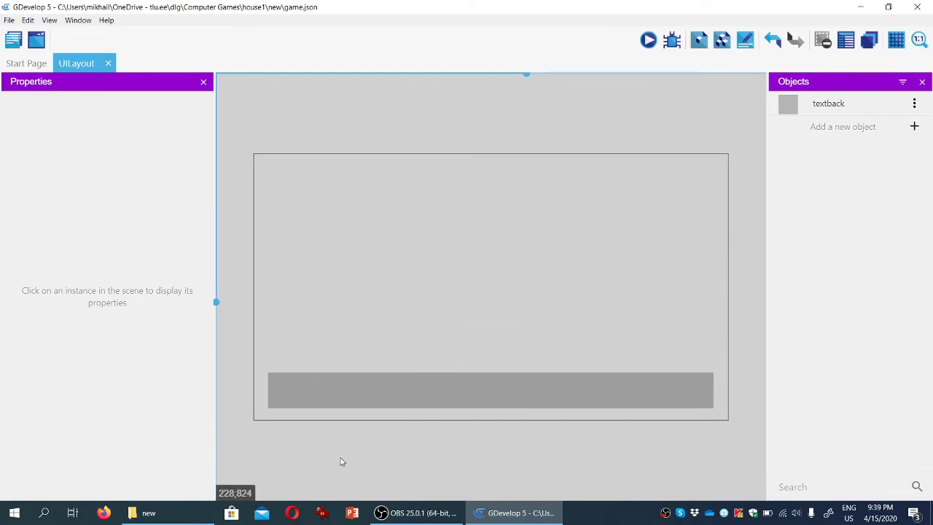
Create a Text object named textbox with font size 32 and white (FFFFFF) colour.
{"action": "left_click", "coordinate": [915, 127]}
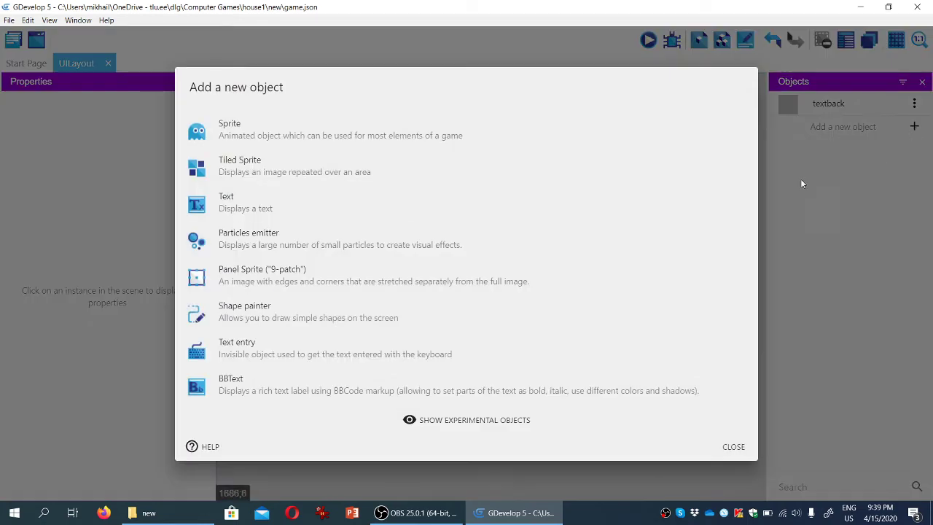
{"action": "left_click", "coordinate": [280, 206]}
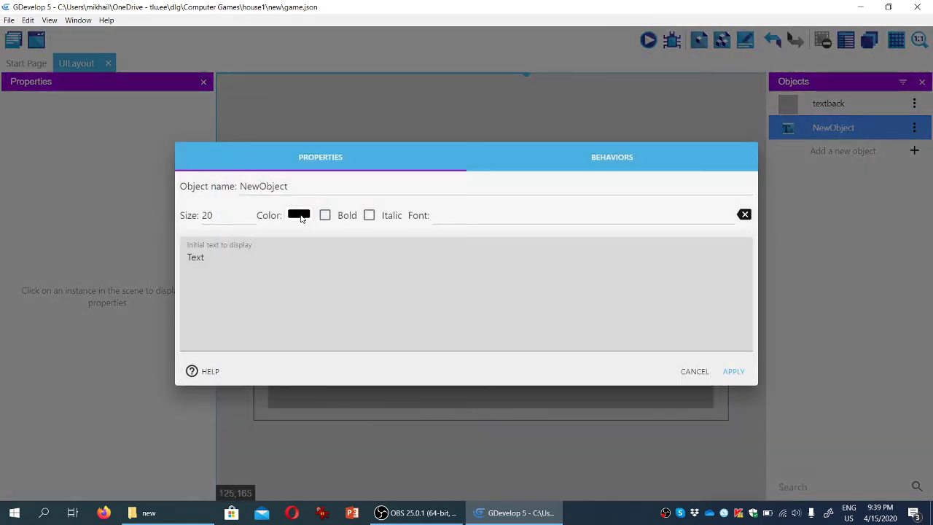
{"action": "left_click_drag", "start_coordinate": [304, 189], "coordinate": [230, 182]}
{"action": "type", "text": "tex"}
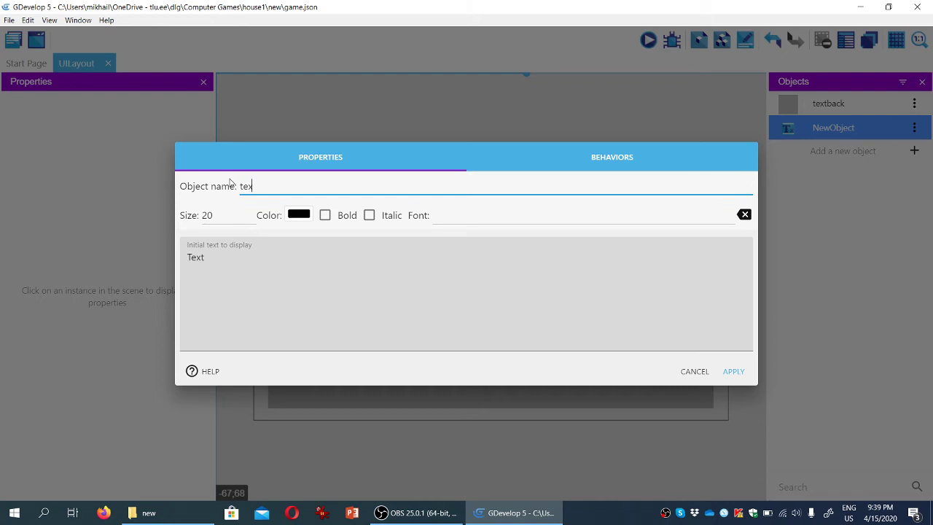
{"action": "type", "text": "tbox"}
{"action": "left_click_drag", "start_coordinate": [223, 215], "coordinate": [196, 217]}
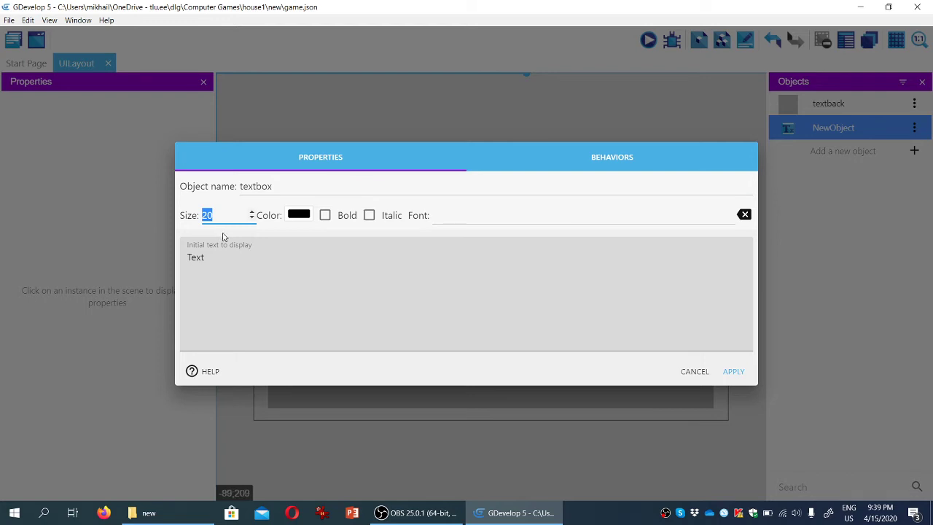
{"action": "type", "text": "32"}
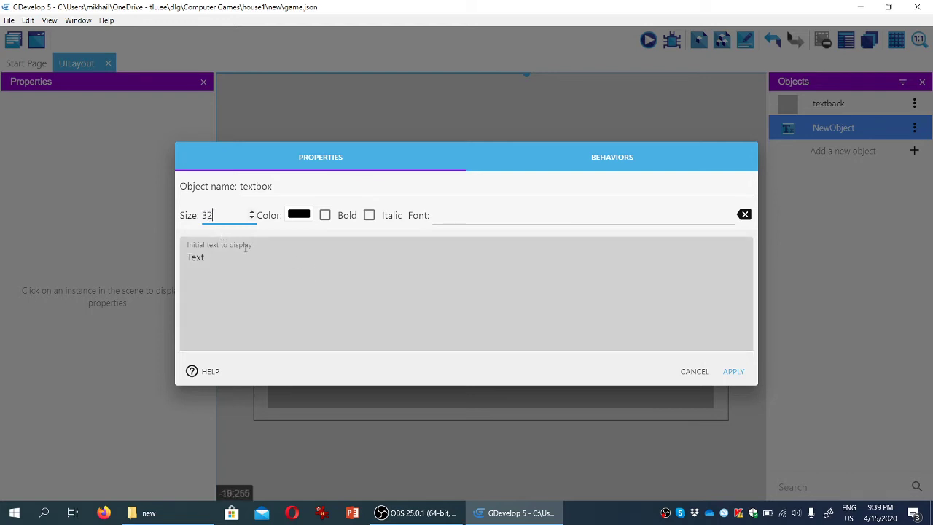
{"action": "left_click", "coordinate": [231, 261]}
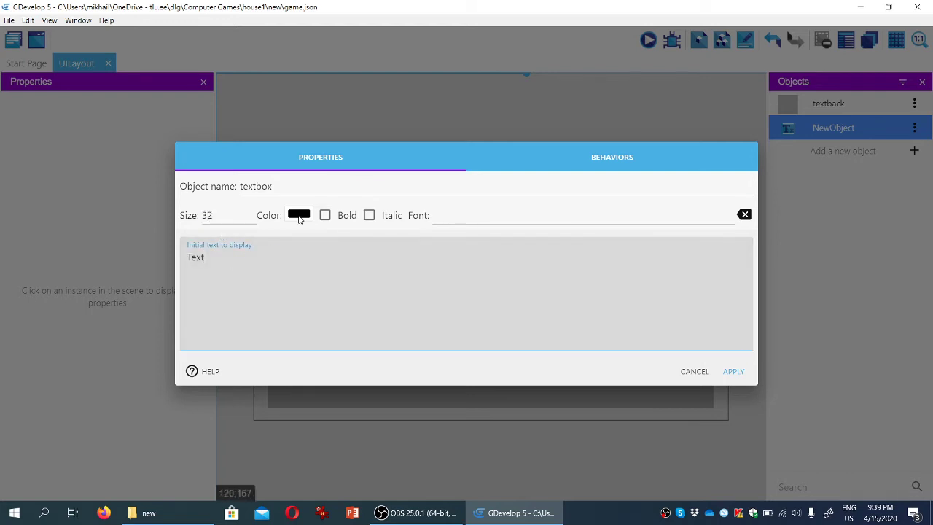
{"action": "left_click", "coordinate": [298, 215]}
{"action": "left_click_drag", "start_coordinate": [231, 250], "coordinate": [187, 225]}
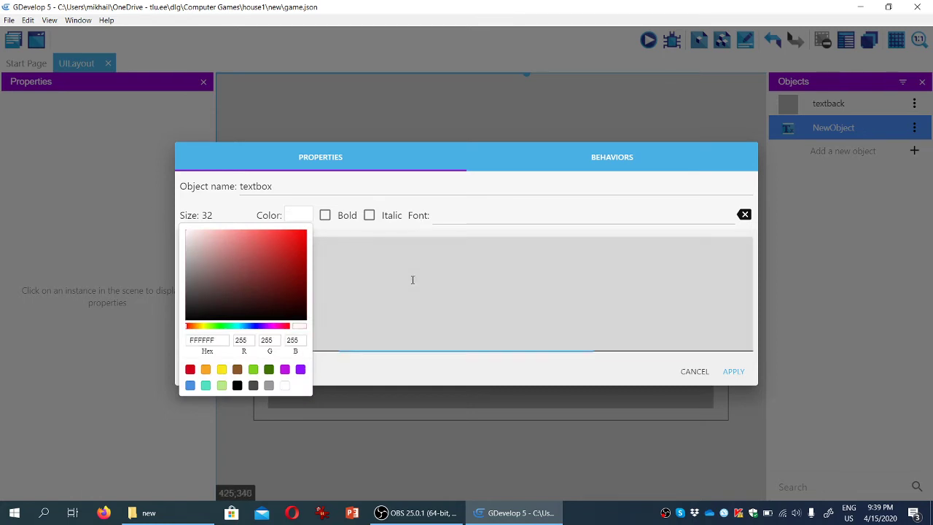
{"action": "left_click", "coordinate": [733, 372]}
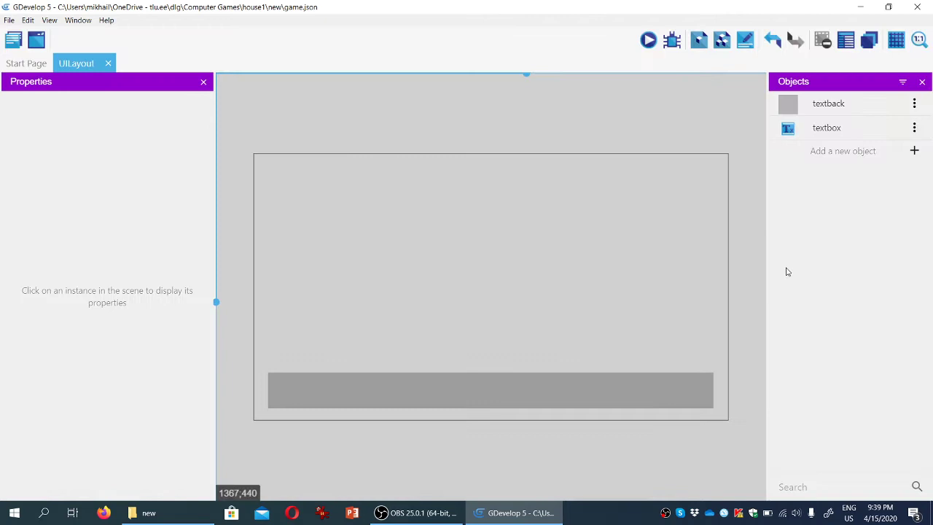
Place a textbox instance on the bottom bar and stretch the textback bar taller.
{"action": "left_click_drag", "start_coordinate": [838, 133], "coordinate": [278, 376]}
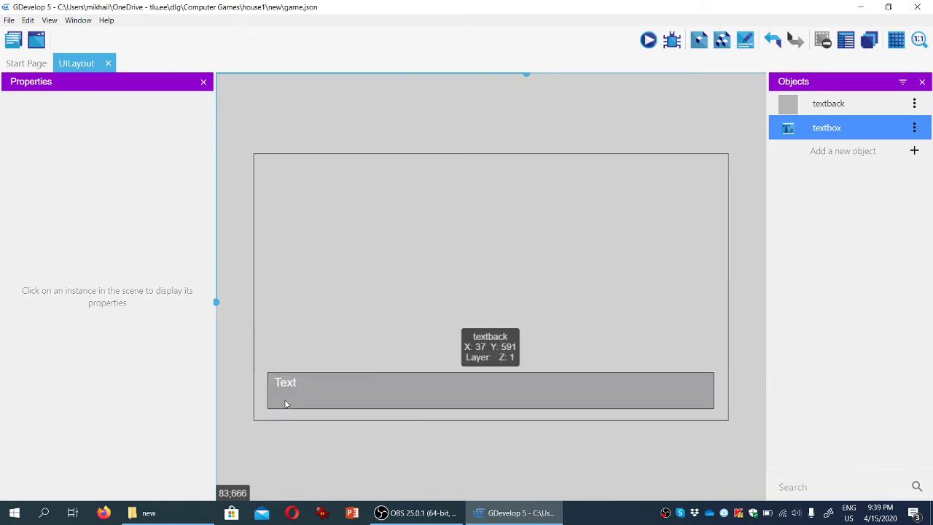
{"action": "left_click", "coordinate": [286, 404]}
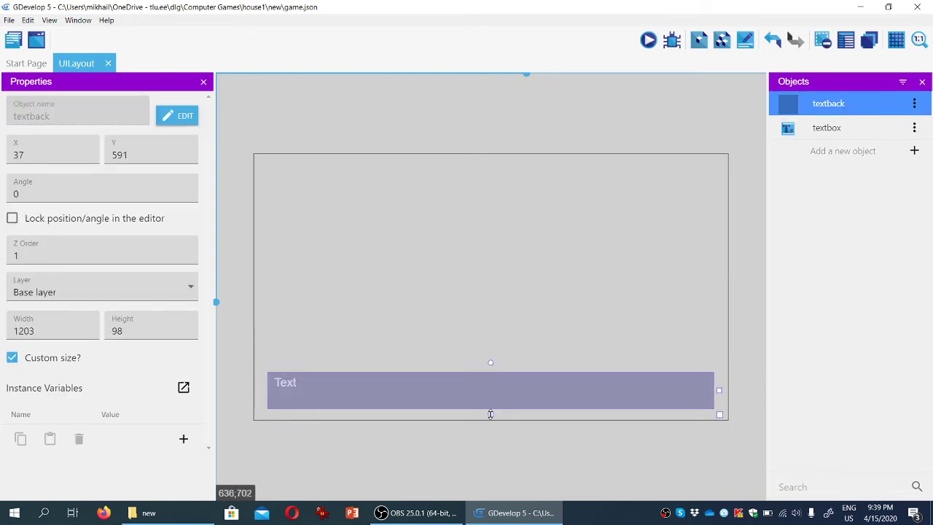
{"action": "left_click_drag", "start_coordinate": [490, 414], "coordinate": [490, 430]}
Move the textback bar and Text label up together, leaving Text at X 58, Y 575.
{"action": "left_click", "coordinate": [343, 385], "text": "shift"}
{"action": "left_click_drag", "start_coordinate": [344, 383], "coordinate": [345, 375]}
{"action": "left_click", "coordinate": [404, 444]}
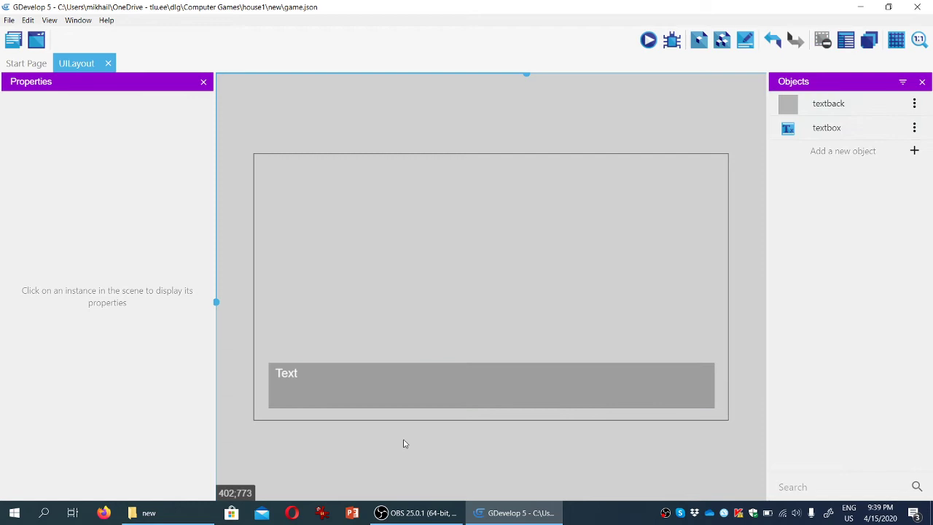
{"action": "left_click", "coordinate": [291, 379]}
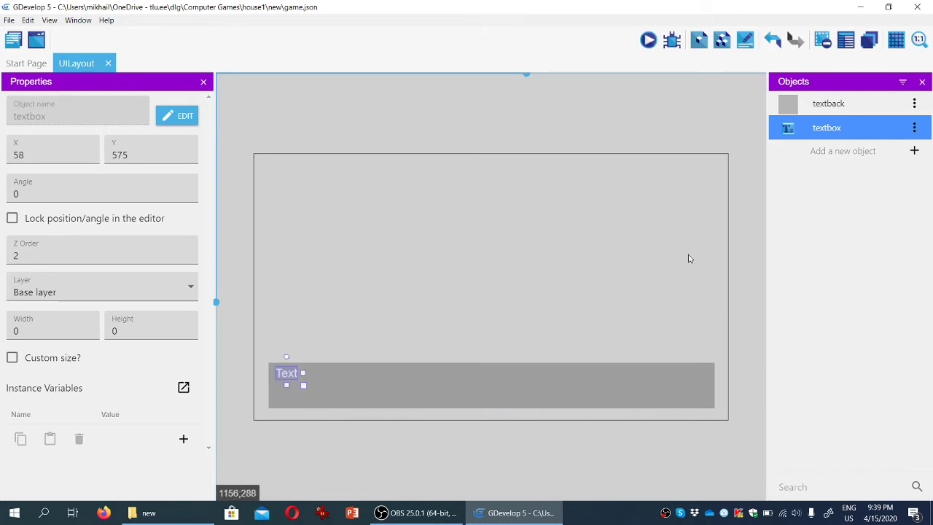
{"action": "left_click", "coordinate": [721, 232]}
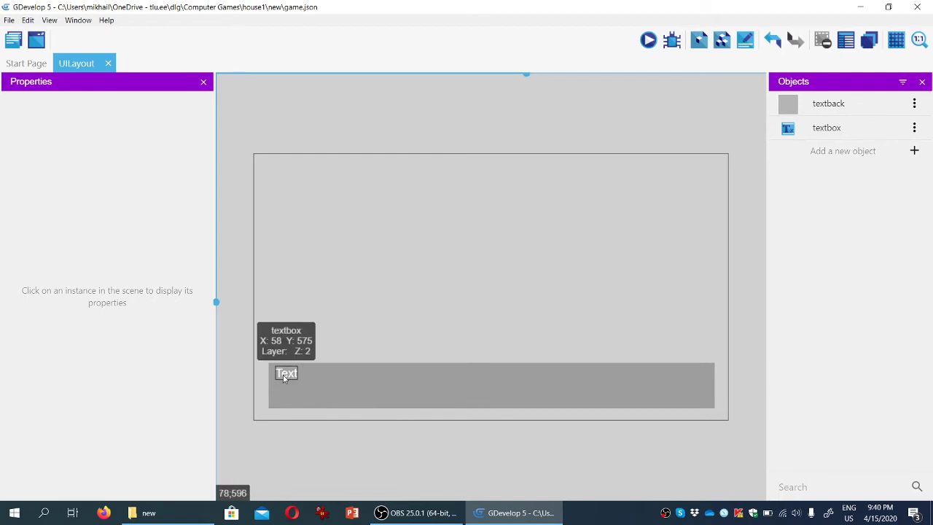
Make textback and textbox global objects, then save the project.
{"action": "left_click", "coordinate": [914, 105]}
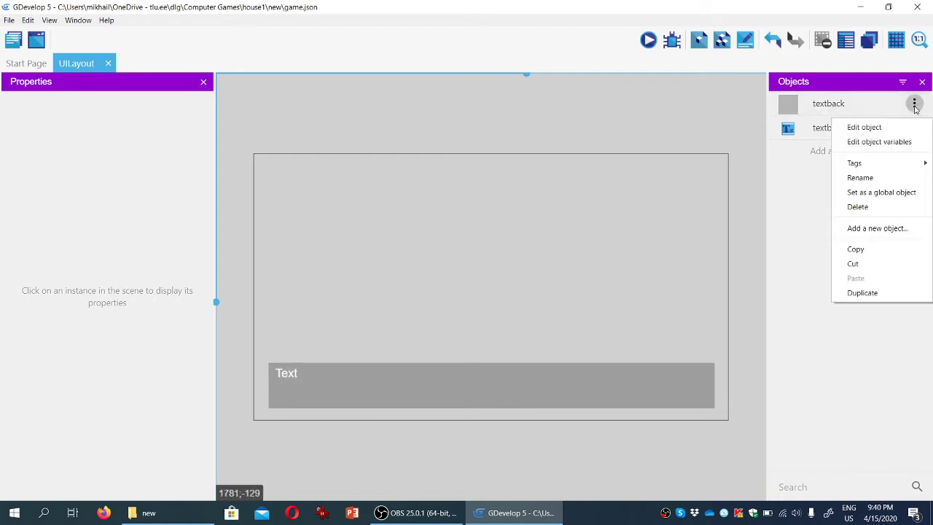
{"action": "left_click", "coordinate": [901, 193]}
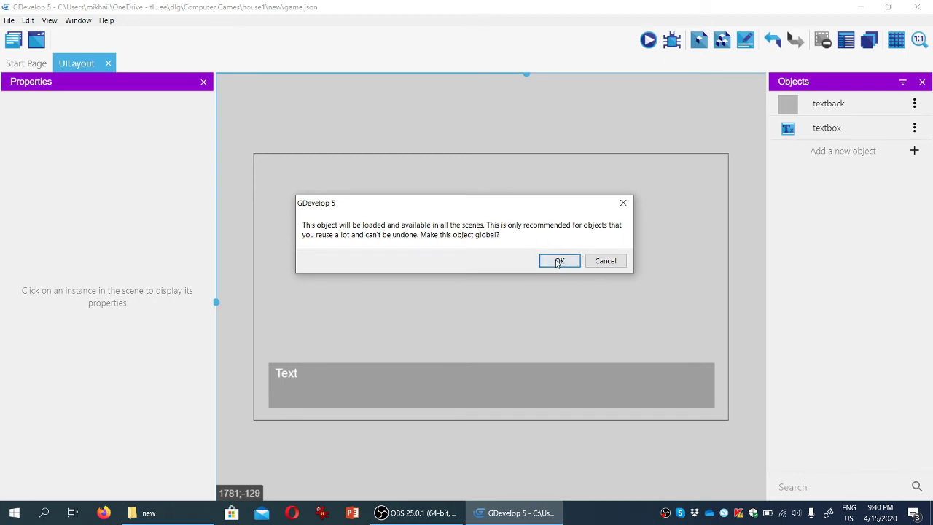
{"action": "left_click", "coordinate": [558, 263]}
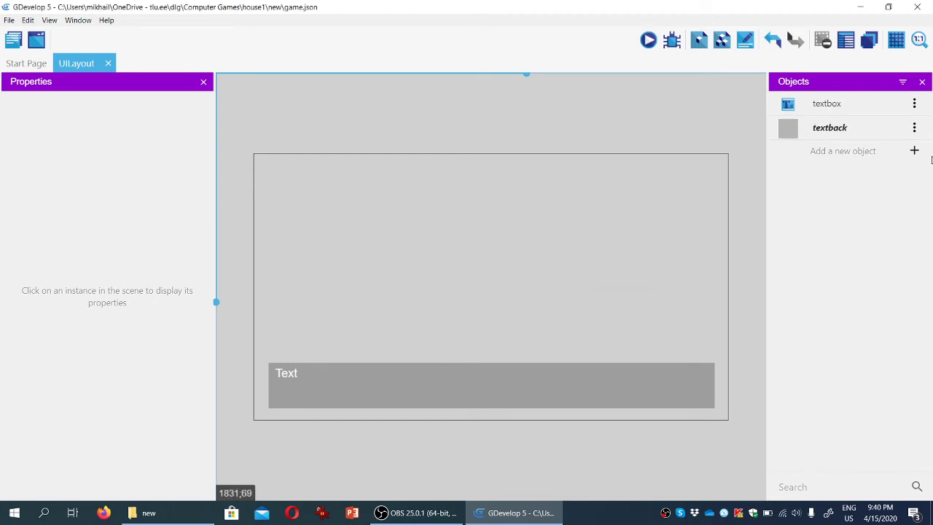
{"action": "left_click", "coordinate": [914, 103]}
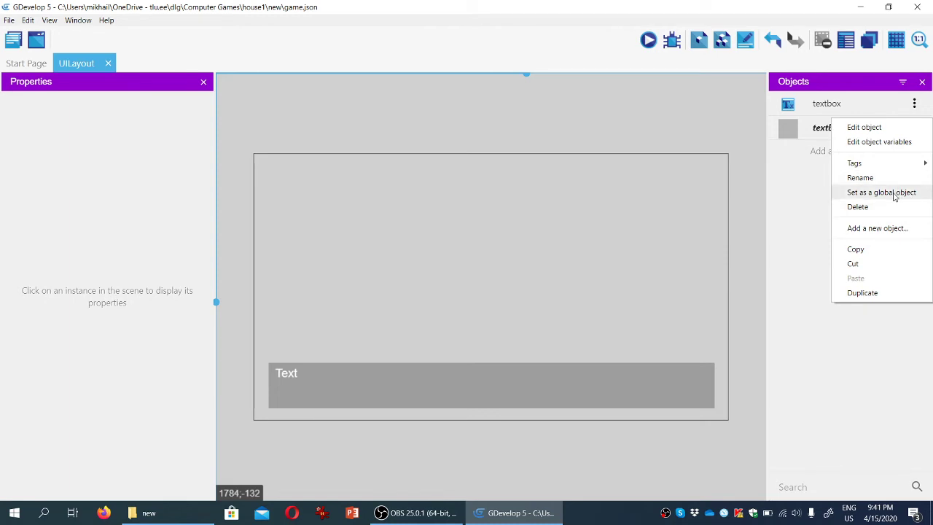
{"action": "left_click", "coordinate": [894, 193]}
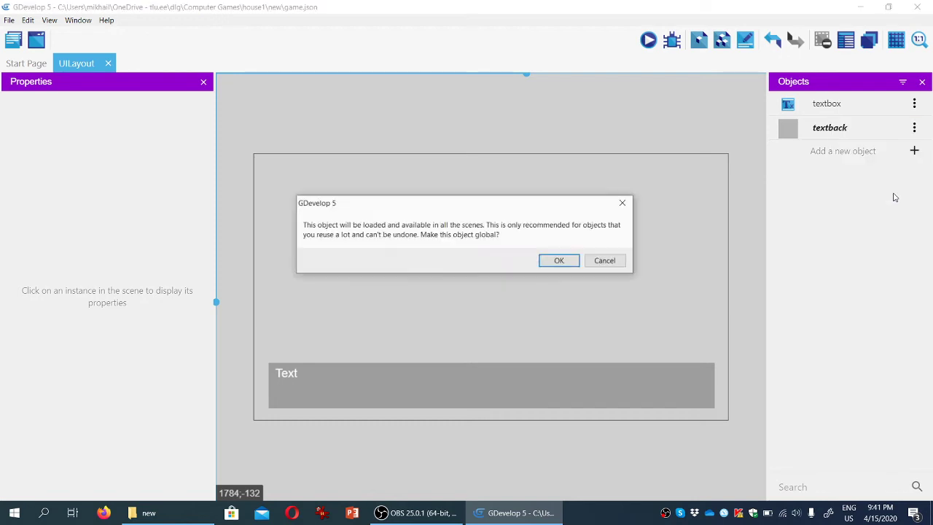
{"action": "left_click", "coordinate": [548, 262]}
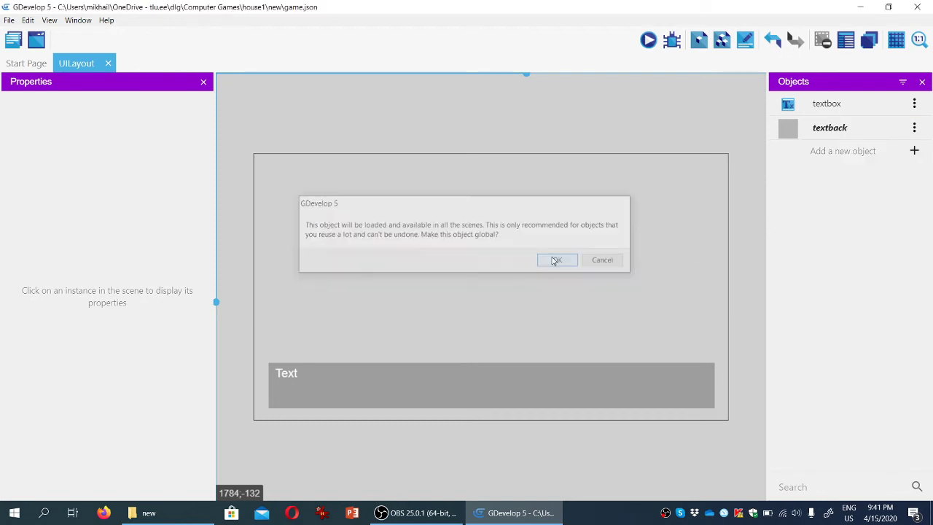
{"action": "left_click", "coordinate": [8, 21]}
{"action": "left_click", "coordinate": [29, 76]}
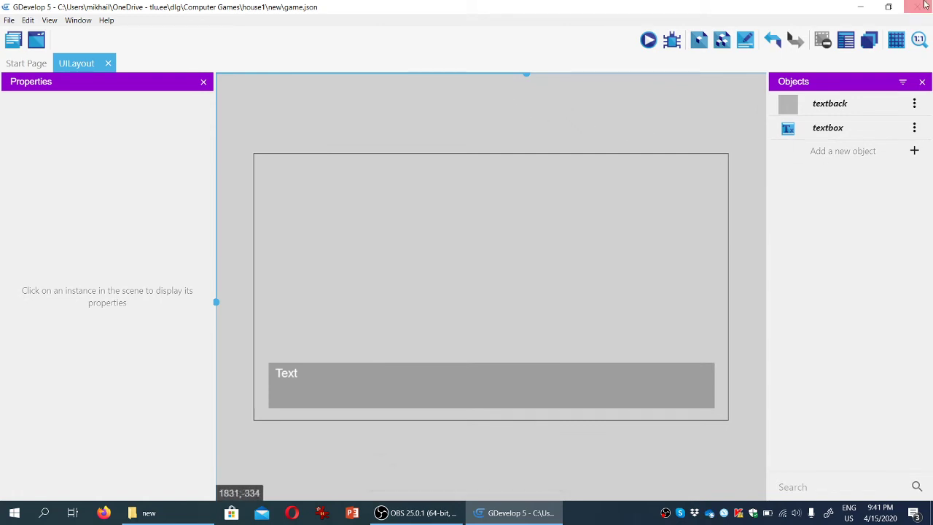
Add a new layer to UILayout and name it UILayer.
{"action": "left_click", "coordinate": [869, 45]}
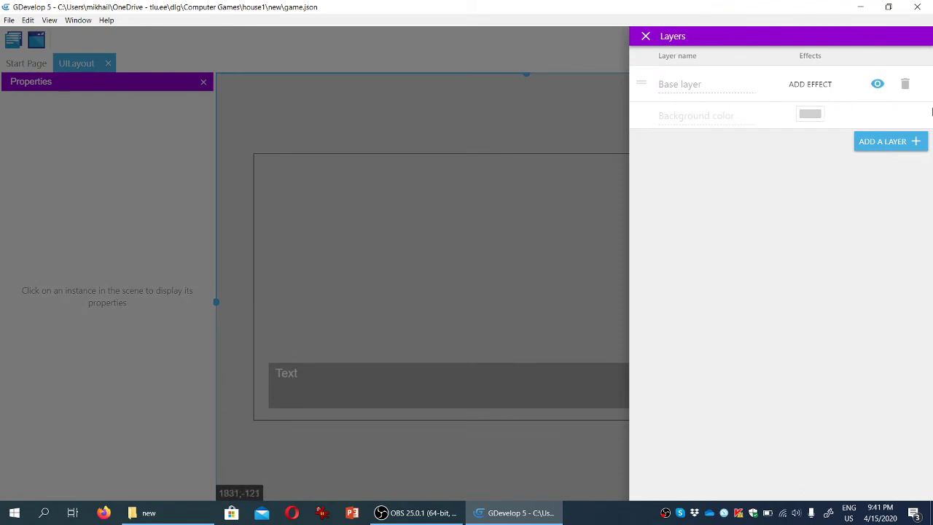
{"action": "left_click", "coordinate": [908, 144]}
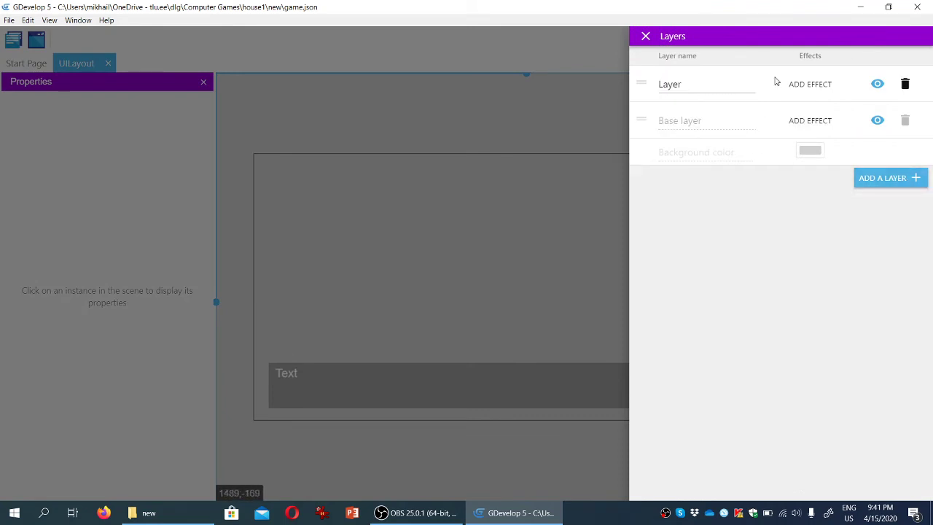
{"action": "left_click_drag", "start_coordinate": [687, 85], "coordinate": [652, 75]}
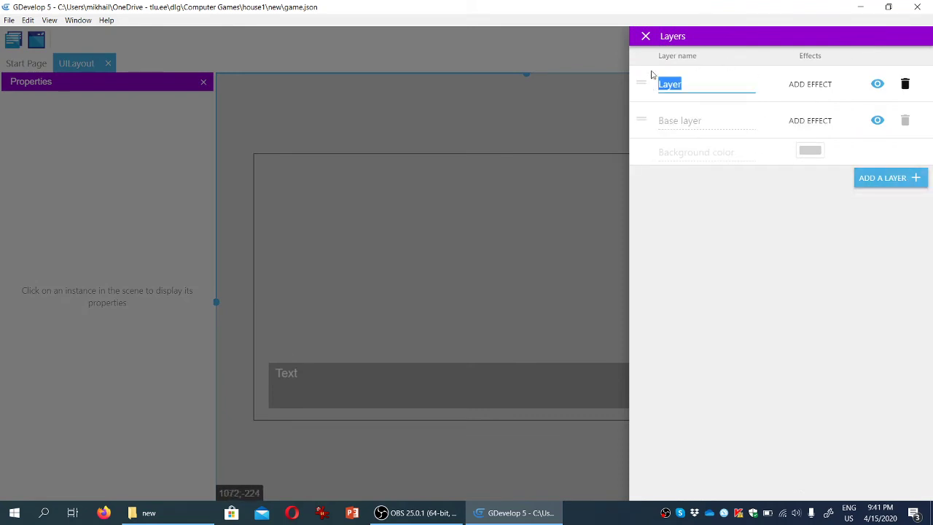
{"action": "key", "text": "Left"}
{"action": "type", "text": "UI"}
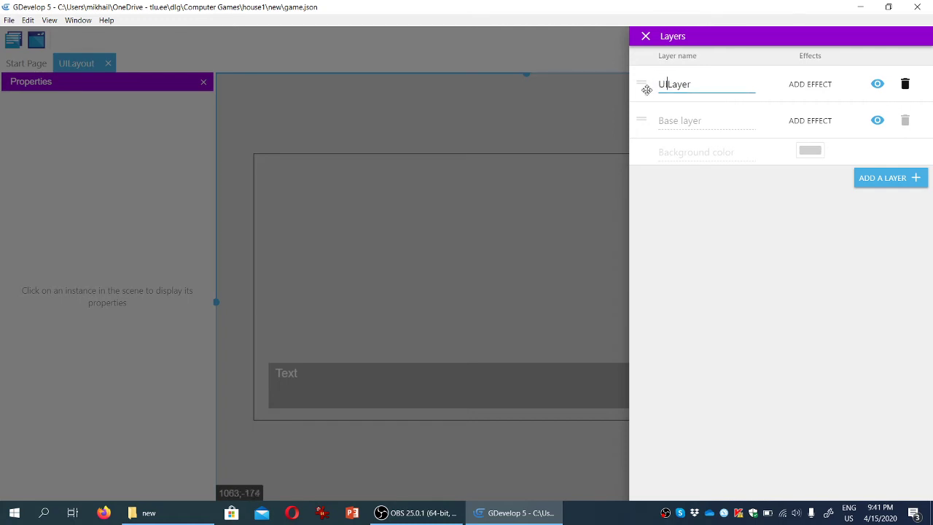
{"action": "left_click", "coordinate": [646, 38]}
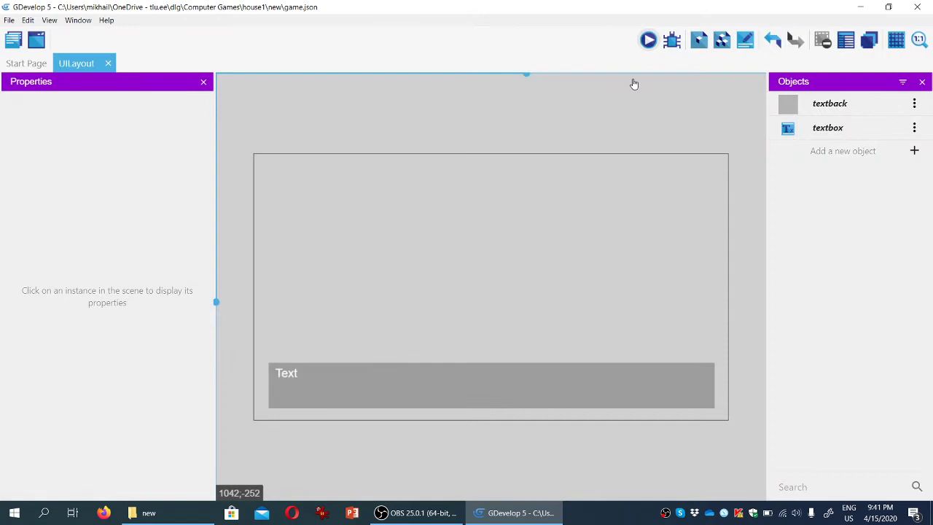
Move both the textbox and textback instances onto UILayer.
{"action": "left_click", "coordinate": [287, 375]}
{"action": "left_click", "coordinate": [341, 393], "text": "shift"}
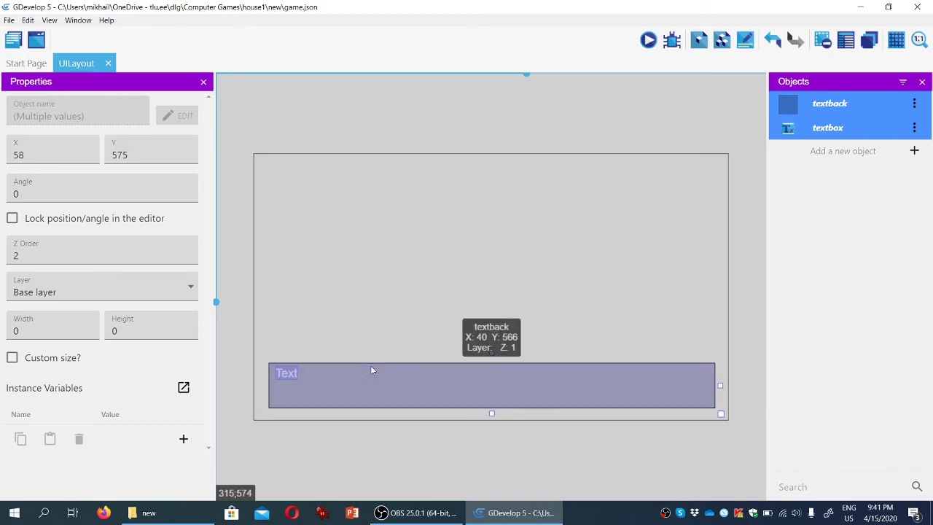
{"action": "left_click", "coordinate": [307, 344]}
{"action": "left_click", "coordinate": [290, 376]}
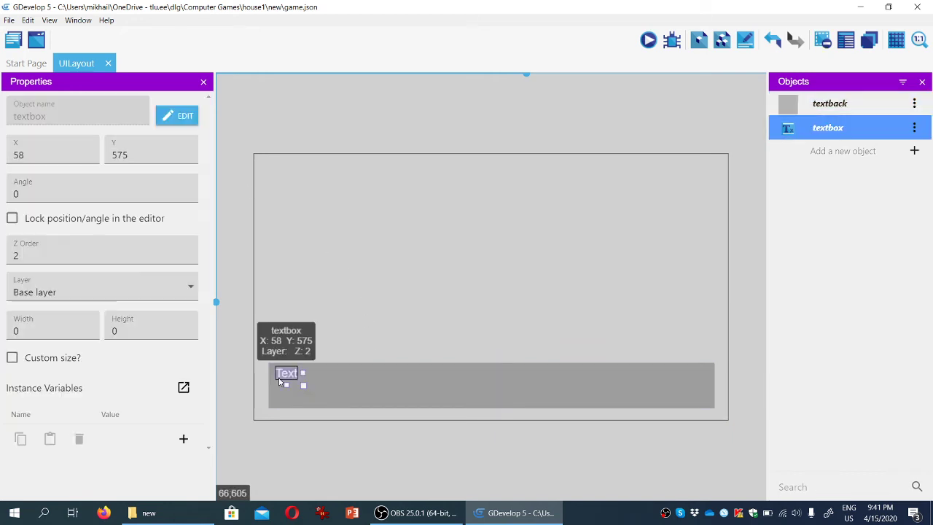
{"action": "left_click", "coordinate": [348, 391], "text": "shift"}
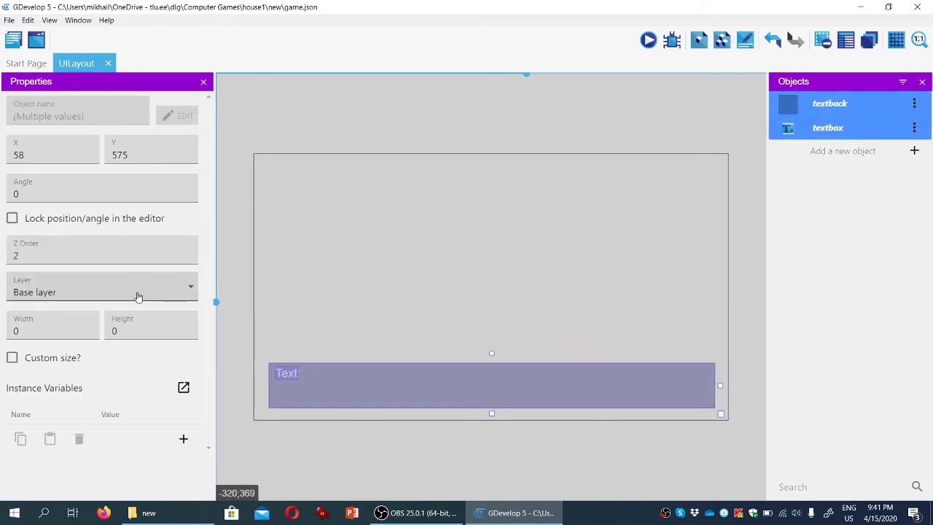
{"action": "left_click", "coordinate": [186, 292]}
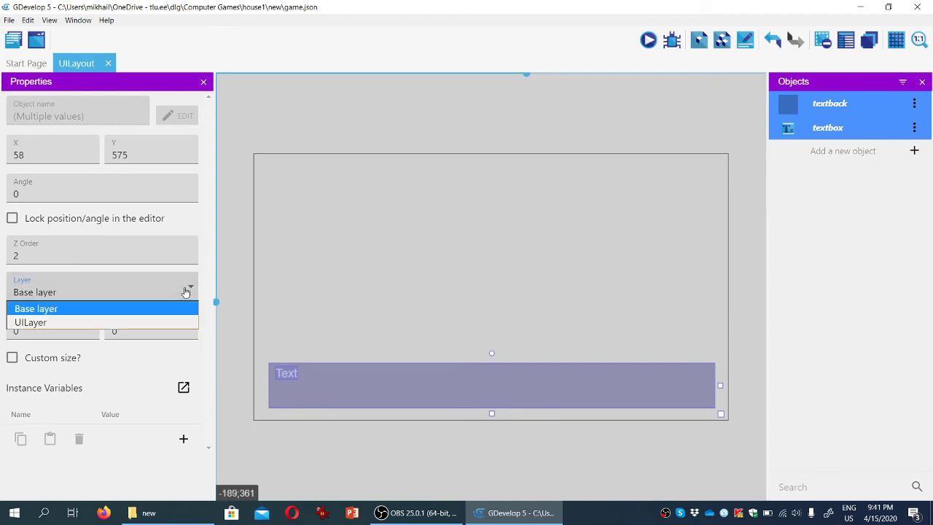
{"action": "left_click", "coordinate": [99, 323]}
{"action": "left_click", "coordinate": [390, 318]}
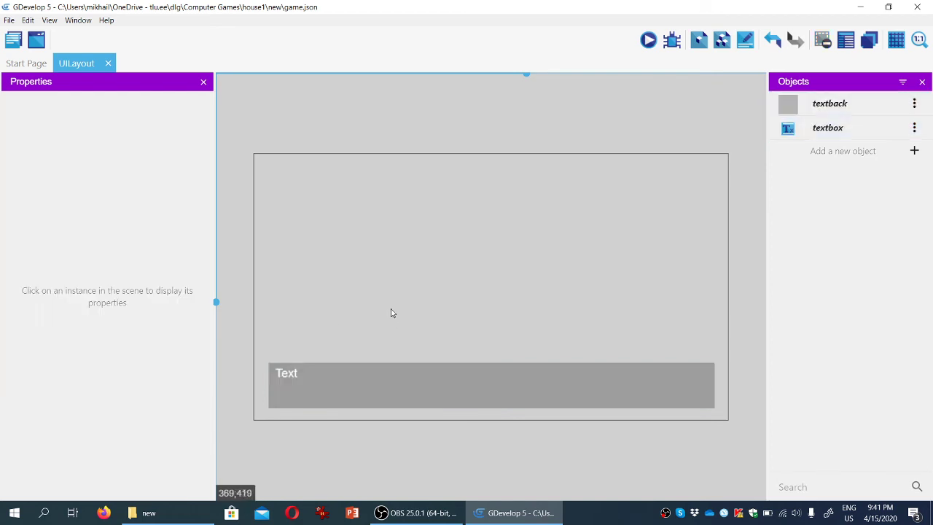
Resize the textbox to 1174 × 107 so it fills the textback bar.
{"action": "left_click", "coordinate": [289, 373]}
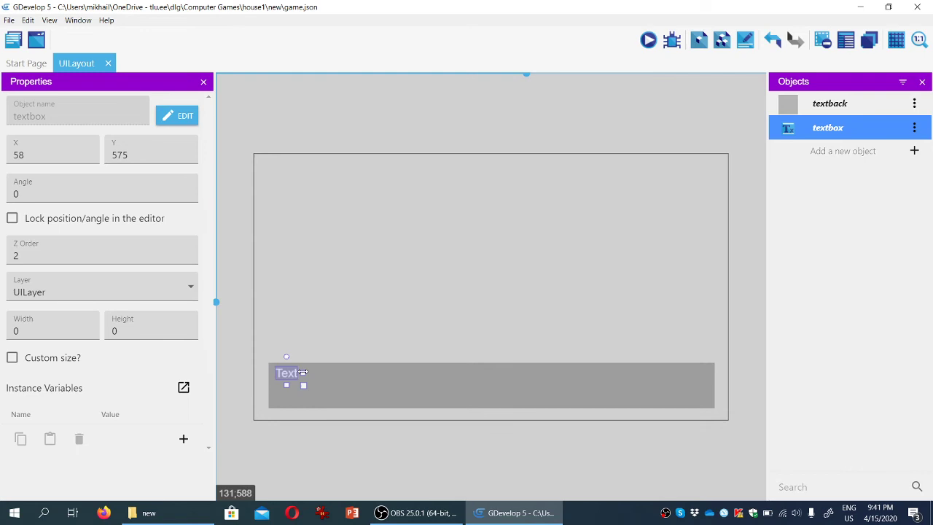
{"action": "left_click_drag", "start_coordinate": [302, 375], "coordinate": [718, 379]}
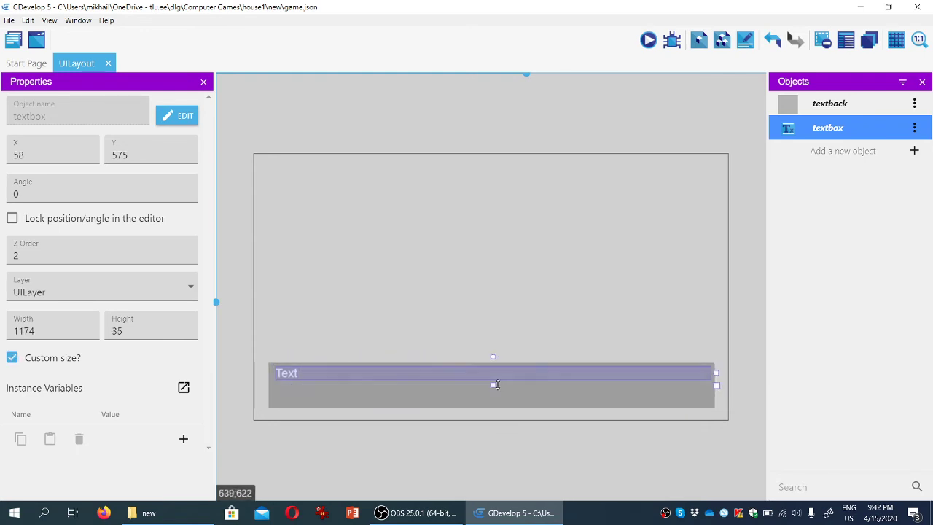
{"action": "left_click_drag", "start_coordinate": [493, 385], "coordinate": [491, 418]}
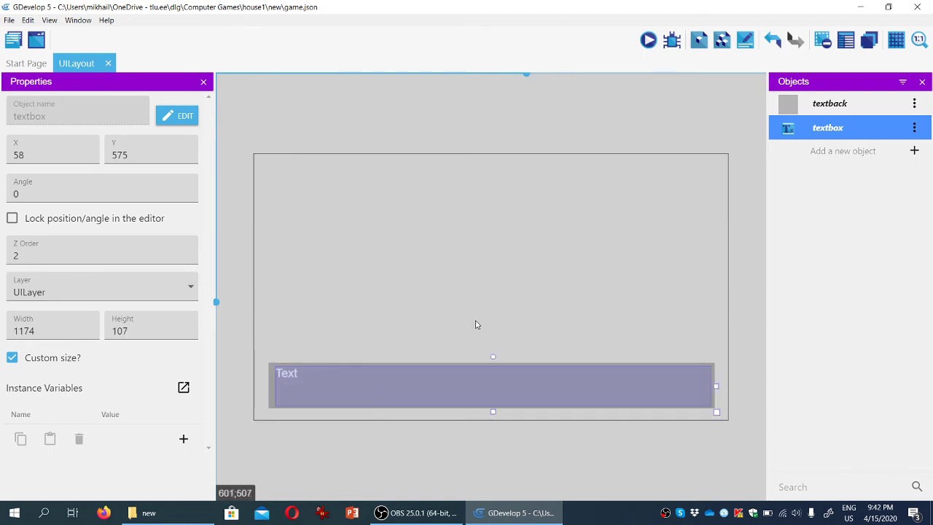
{"action": "left_click", "coordinate": [477, 285]}
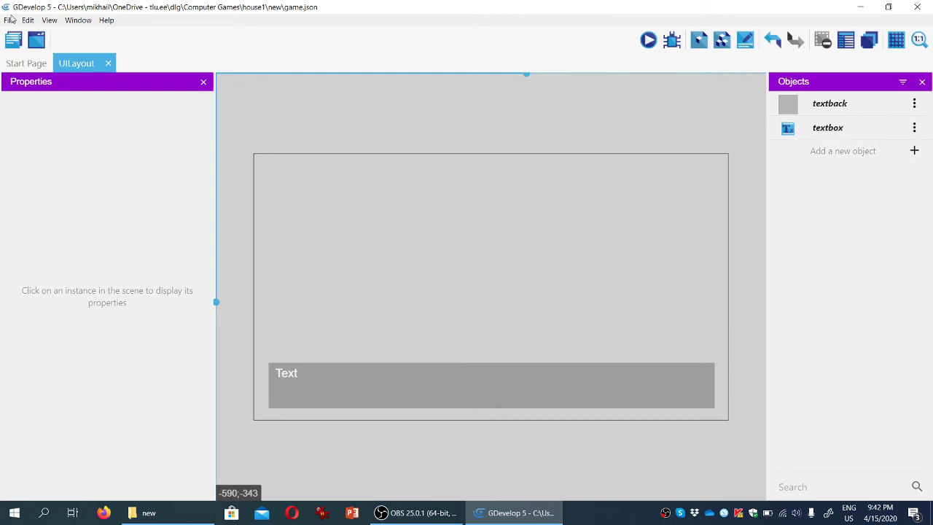
Open the room1 scene from the Project Manager on the Start Page.
{"action": "left_click", "coordinate": [25, 65]}
{"action": "left_click", "coordinate": [466, 312]}
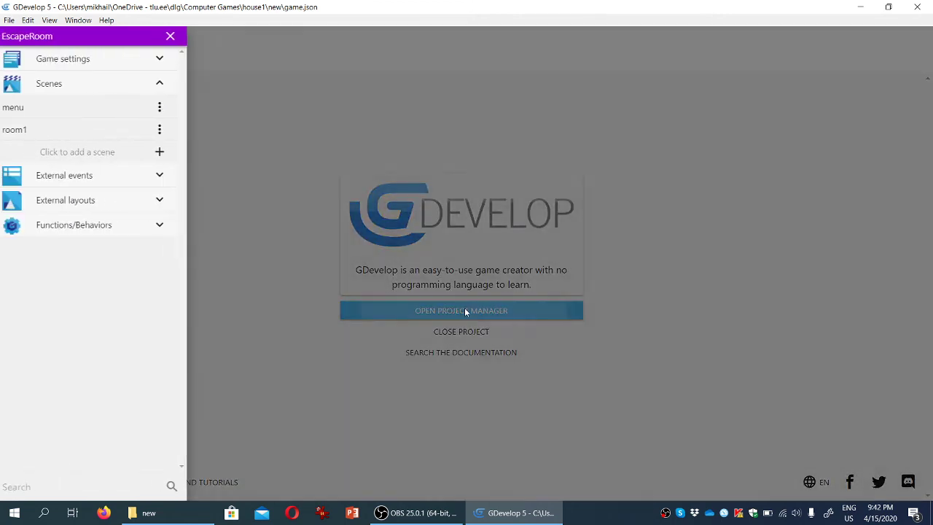
{"action": "left_click", "coordinate": [79, 131]}
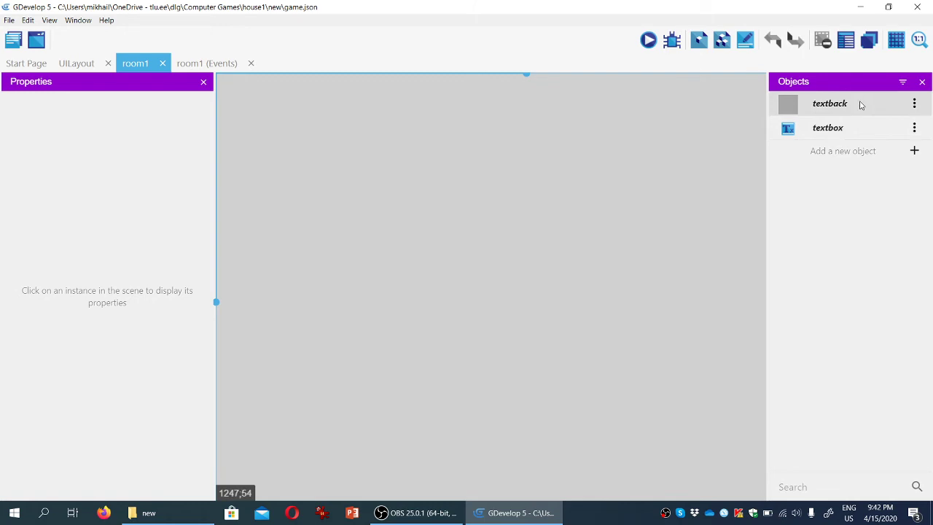
Check in room1's layers editor that UILayer sits above the Base layer.
{"action": "left_click", "coordinate": [868, 43]}
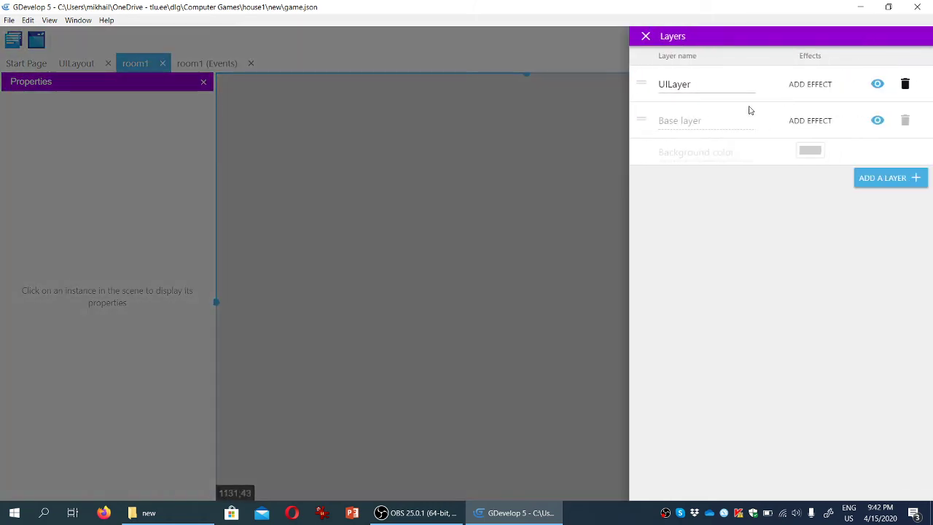
{"action": "left_click", "coordinate": [694, 84]}
{"action": "left_click", "coordinate": [646, 37]}
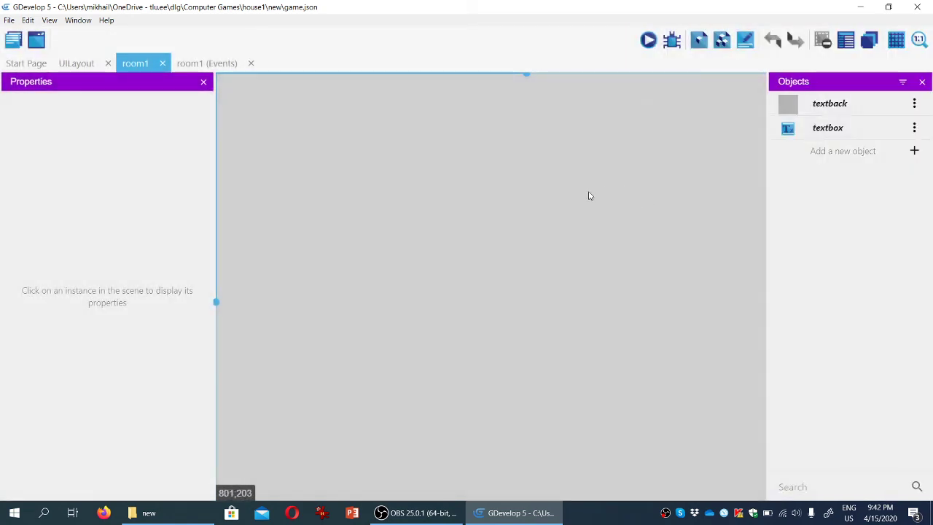
Add a new Sprite object to room1 and name it background.
{"action": "scroll", "coordinate": [581, 197], "scroll_direction": "down", "scroll_amount": 4}
{"action": "scroll", "coordinate": [581, 197], "scroll_direction": "down", "scroll_amount": 2}
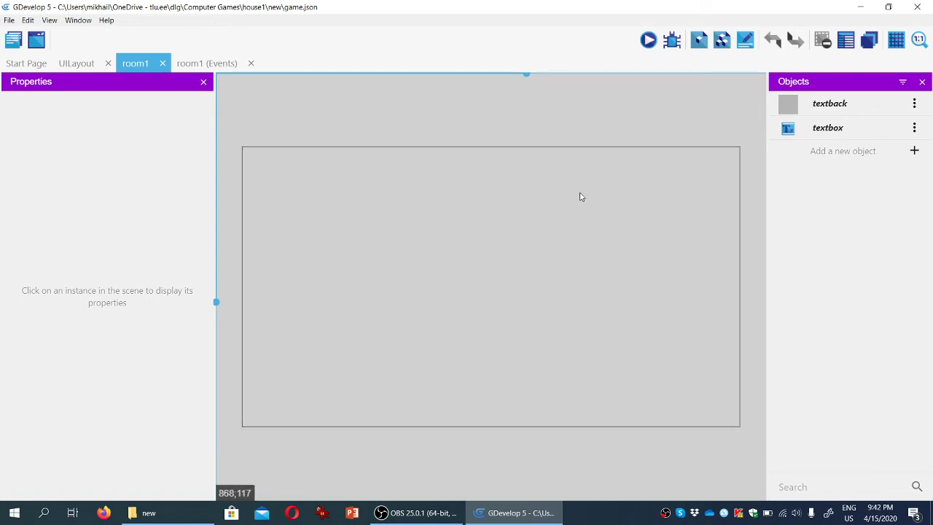
{"action": "left_click", "coordinate": [912, 154]}
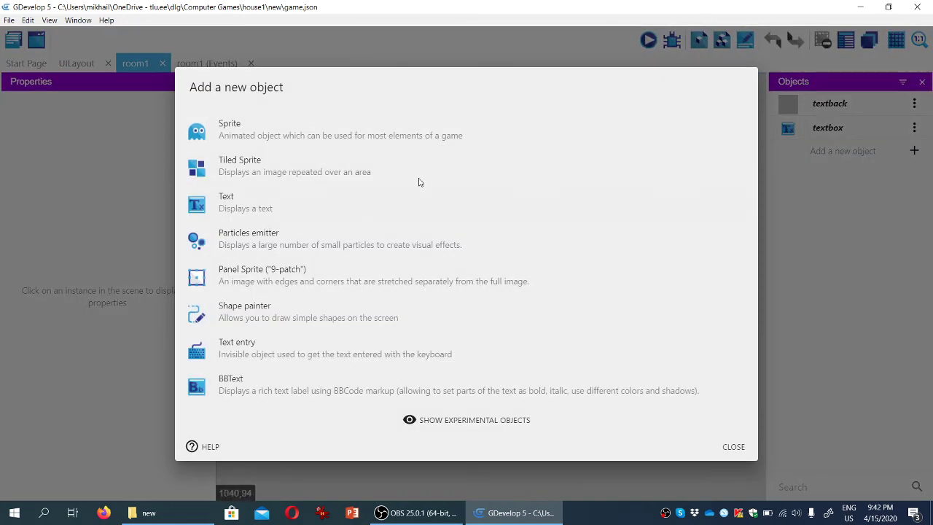
{"action": "left_click", "coordinate": [325, 134]}
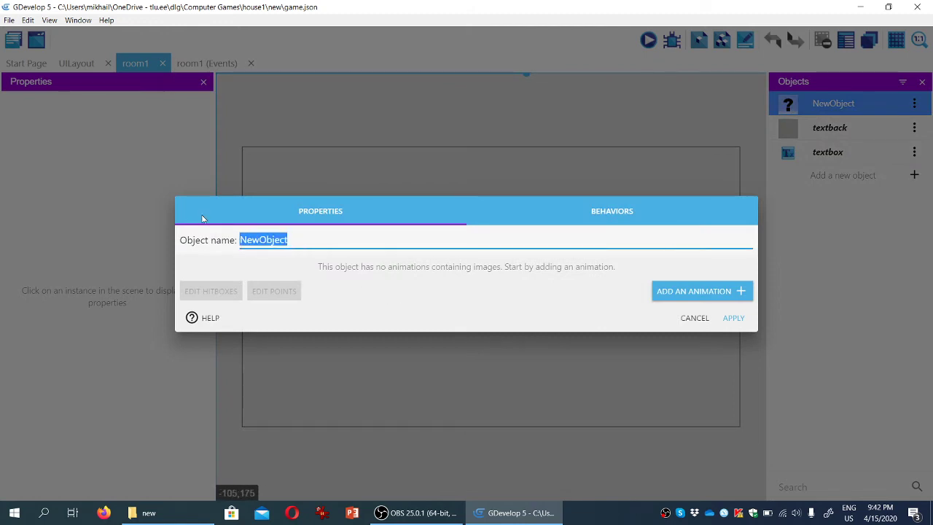
{"action": "type", "text": "background"}
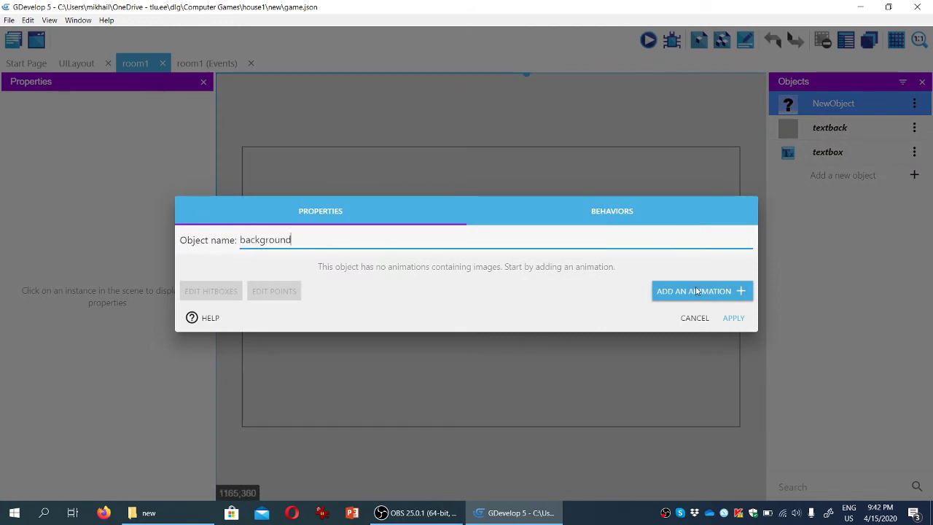
Give the background sprite an animation using the room1 image, then apply.
{"action": "left_click", "coordinate": [696, 291]}
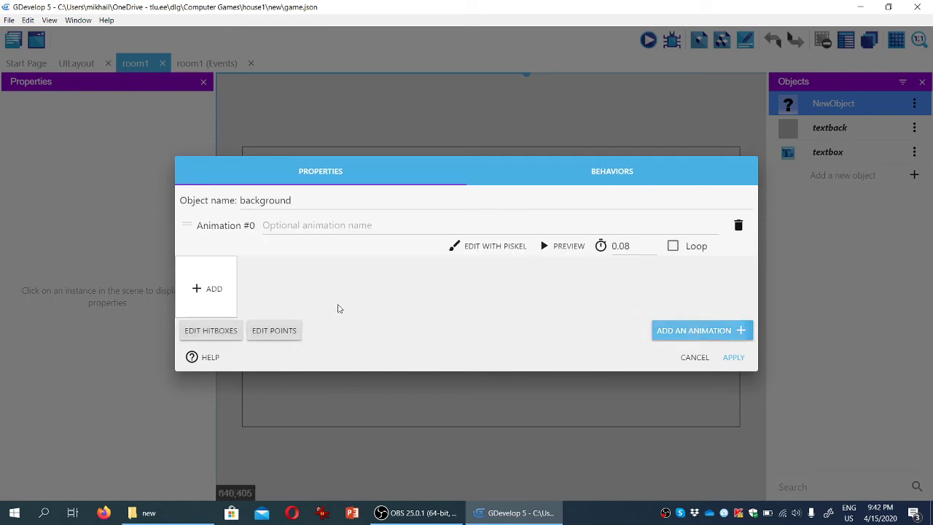
{"action": "left_click", "coordinate": [209, 290]}
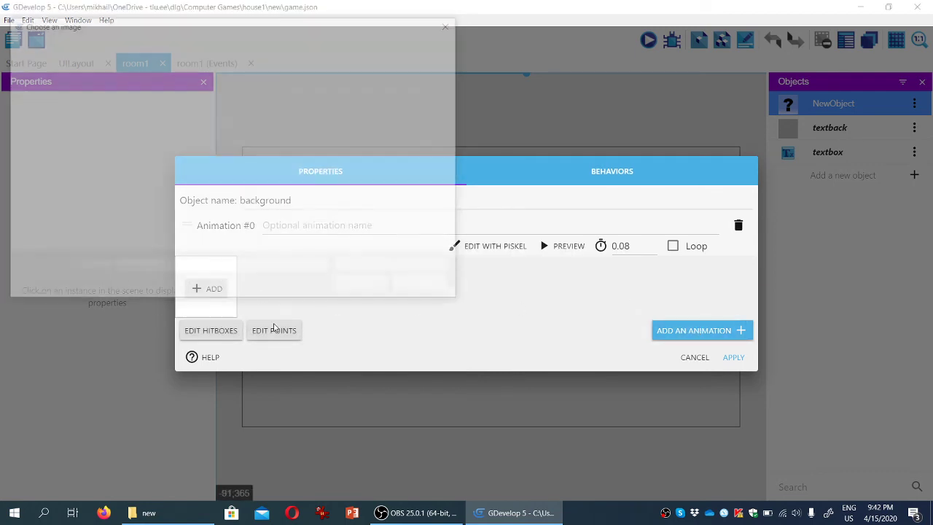
{"action": "scroll", "coordinate": [405, 167], "scroll_direction": "down", "scroll_amount": 1}
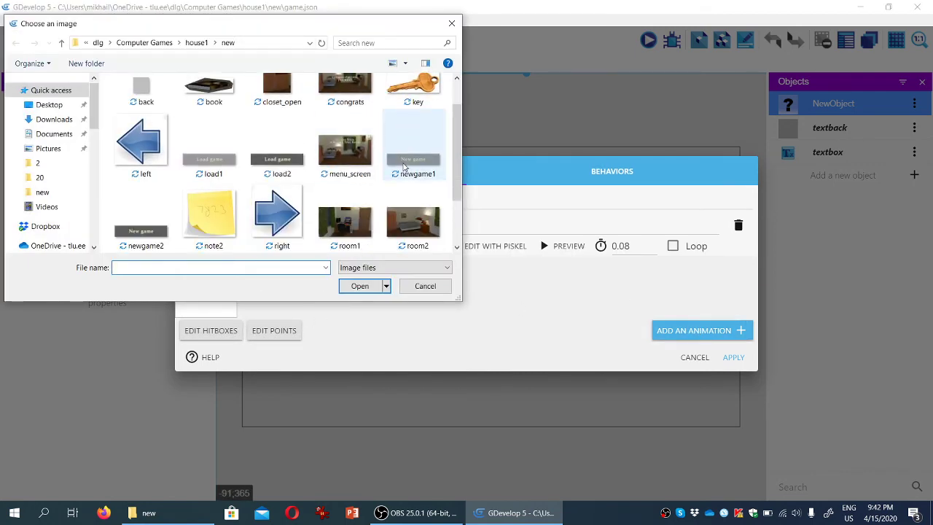
{"action": "double_click", "coordinate": [342, 229]}
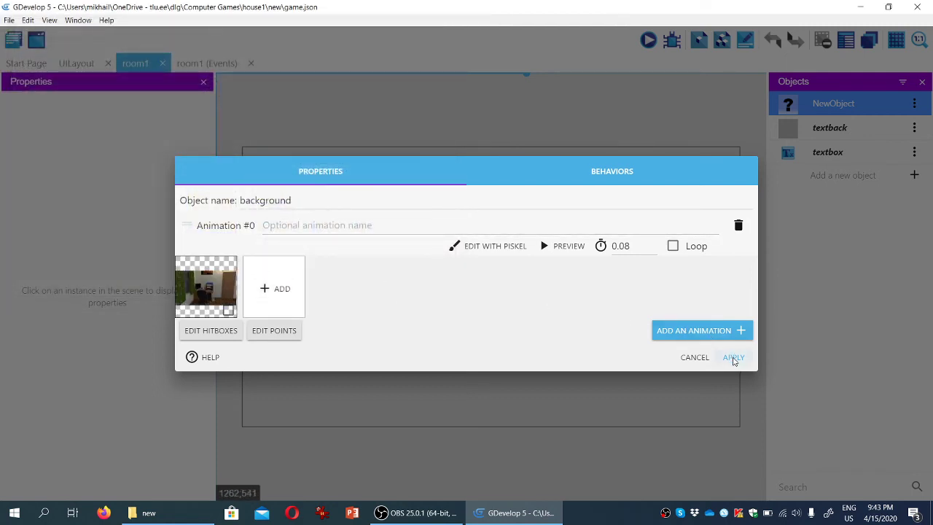
{"action": "left_click", "coordinate": [734, 357]}
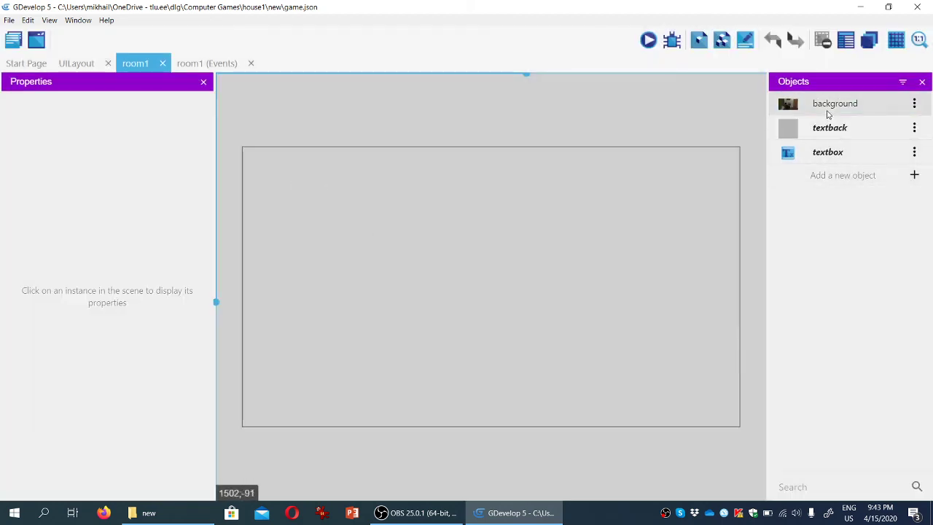
Place a background instance in room1 at position X 0, Y 0, then deselect it.
{"action": "left_click_drag", "start_coordinate": [827, 115], "coordinate": [332, 187]}
{"action": "left_click", "coordinate": [67, 150]}
{"action": "left_click_drag", "start_coordinate": [66, 150], "coordinate": [3, 150]}
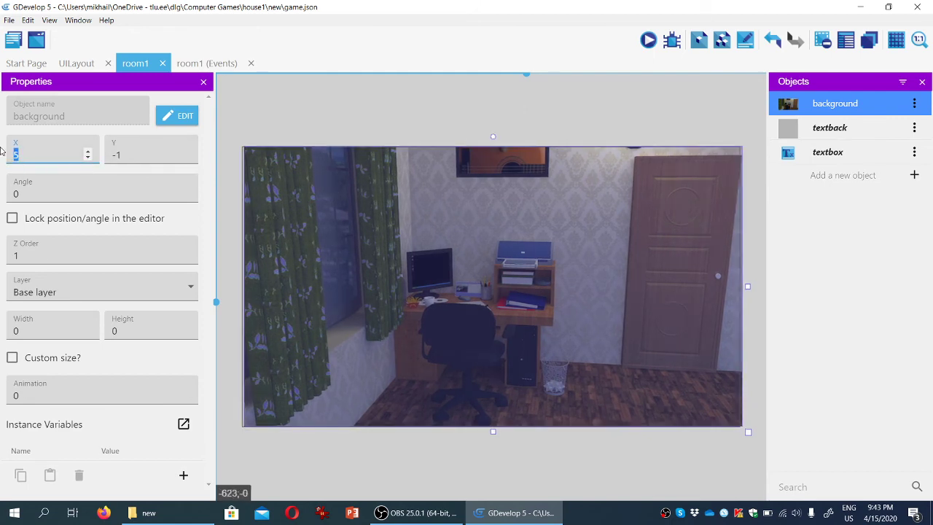
{"action": "type", "text": "0"}
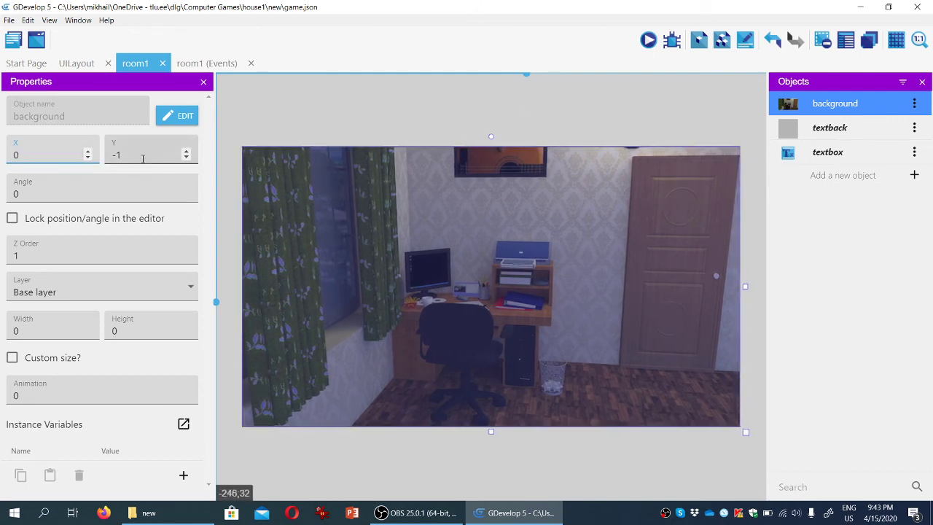
{"action": "double_click", "coordinate": [117, 154]}
{"action": "type", "text": "0"}
{"action": "left_click", "coordinate": [387, 131]}
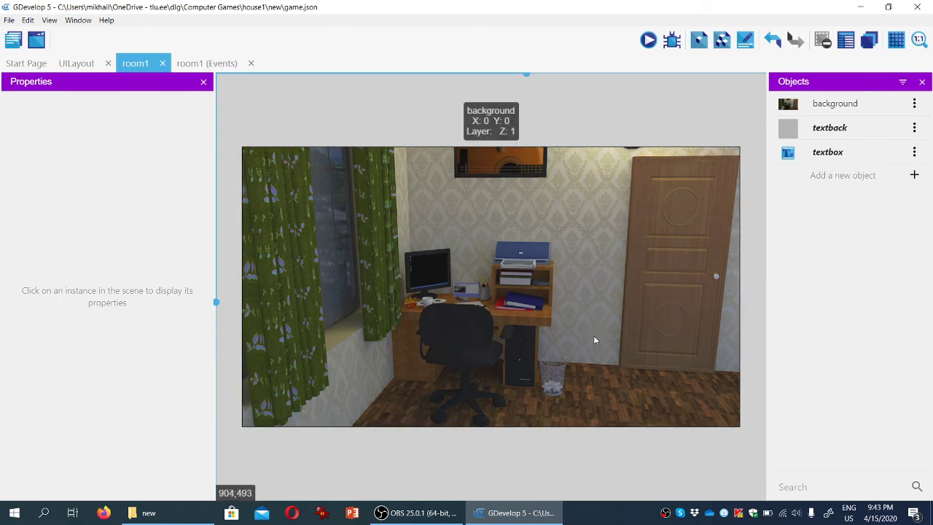
Add room1's first event with the Scene condition 'At the beginning of the scene'.
{"action": "left_click", "coordinate": [217, 64]}
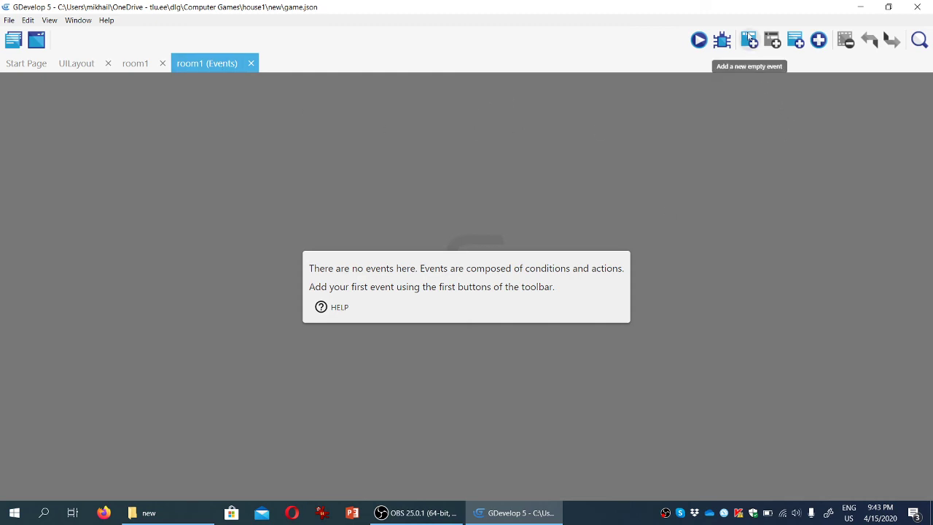
{"action": "left_click", "coordinate": [750, 40]}
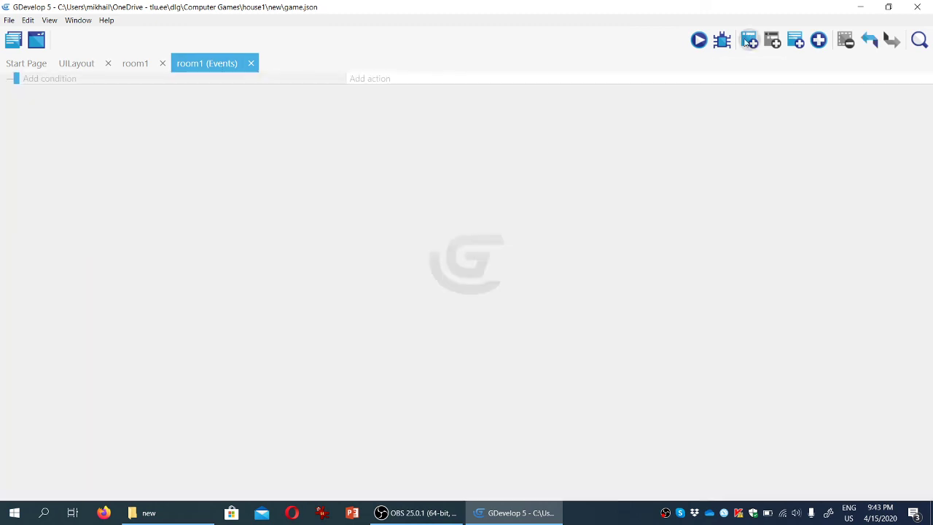
{"action": "left_click", "coordinate": [48, 79]}
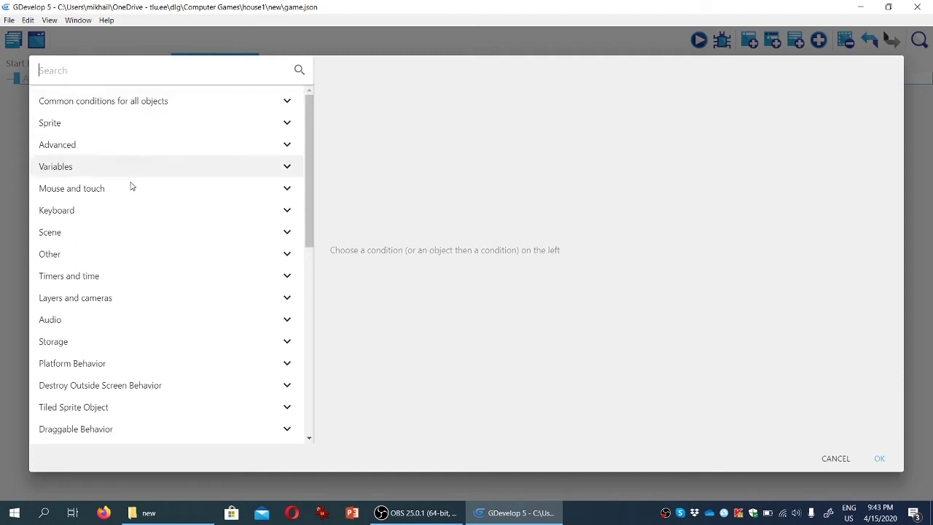
{"action": "left_click", "coordinate": [94, 232]}
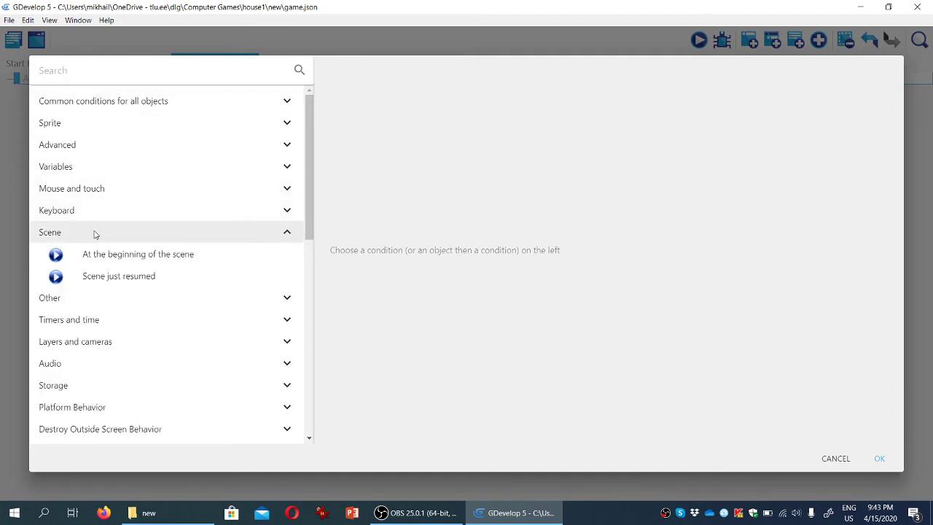
{"action": "left_click", "coordinate": [162, 256]}
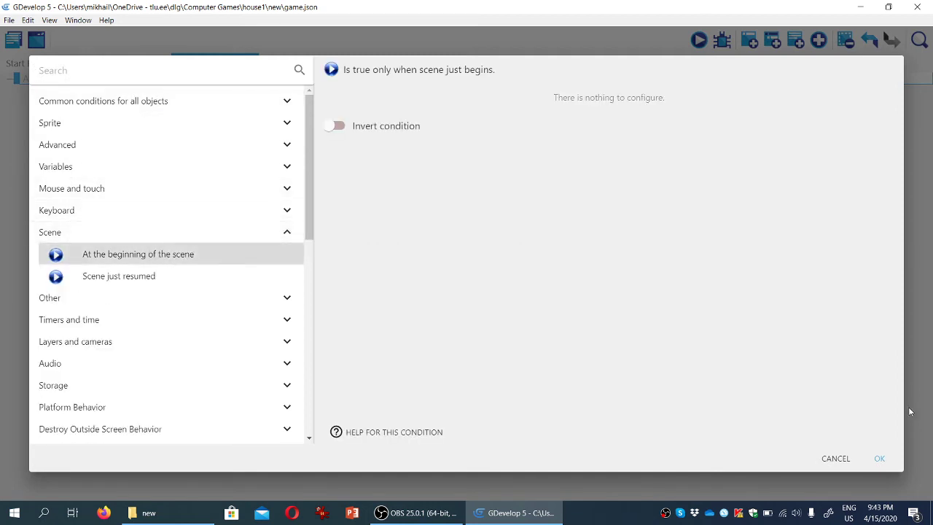
{"action": "left_click", "coordinate": [879, 459]}
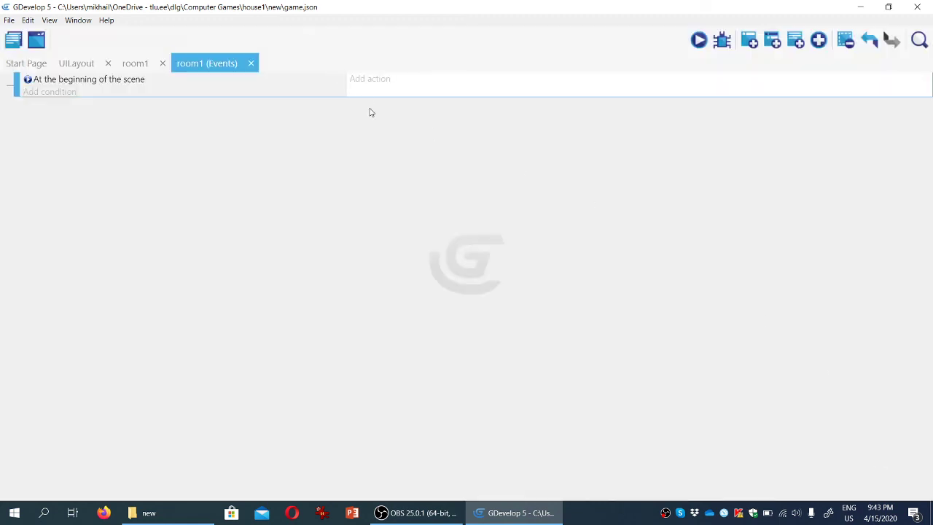
Add a 'Create objects from an external layout' action using the layout "UILayout".
{"action": "left_click", "coordinate": [368, 86]}
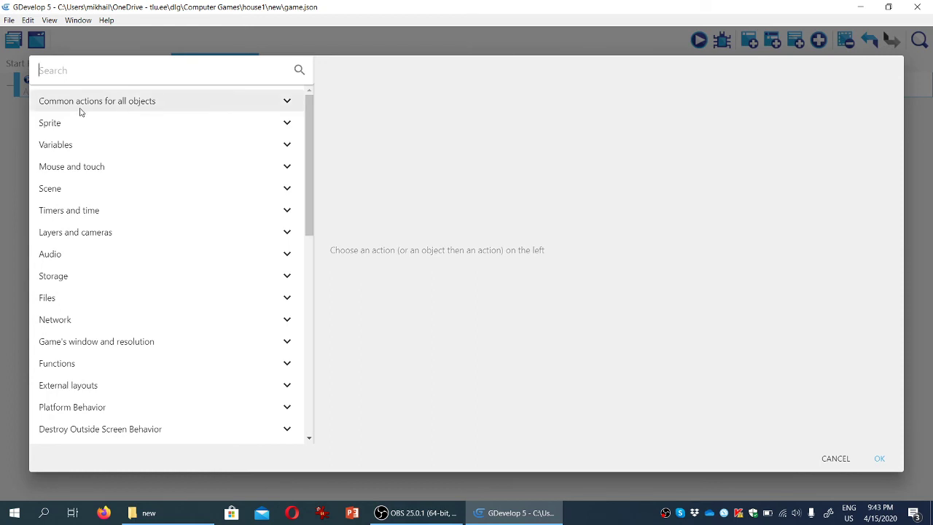
{"action": "scroll", "coordinate": [194, 225], "scroll_direction": "down", "scroll_amount": 6}
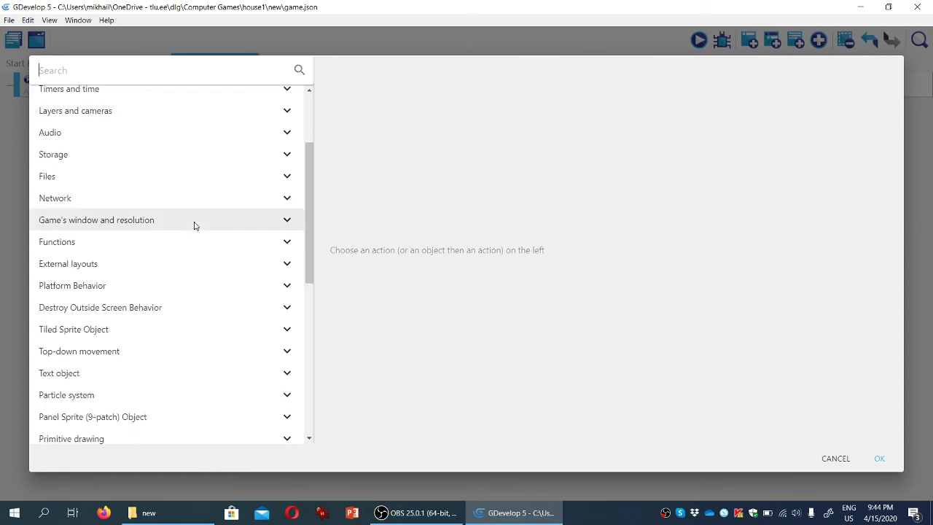
{"action": "scroll", "coordinate": [193, 226], "scroll_direction": "down", "scroll_amount": 2}
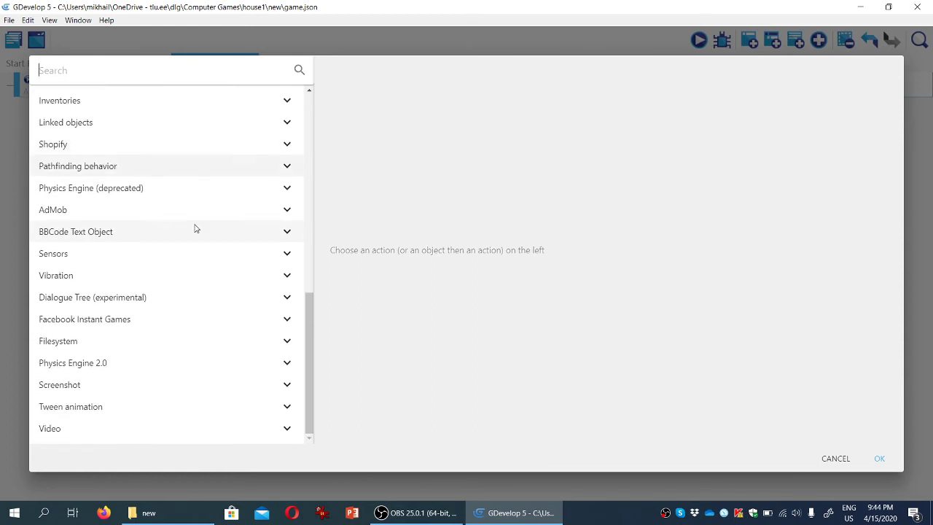
{"action": "scroll", "coordinate": [194, 226], "scroll_direction": "up", "scroll_amount": 4}
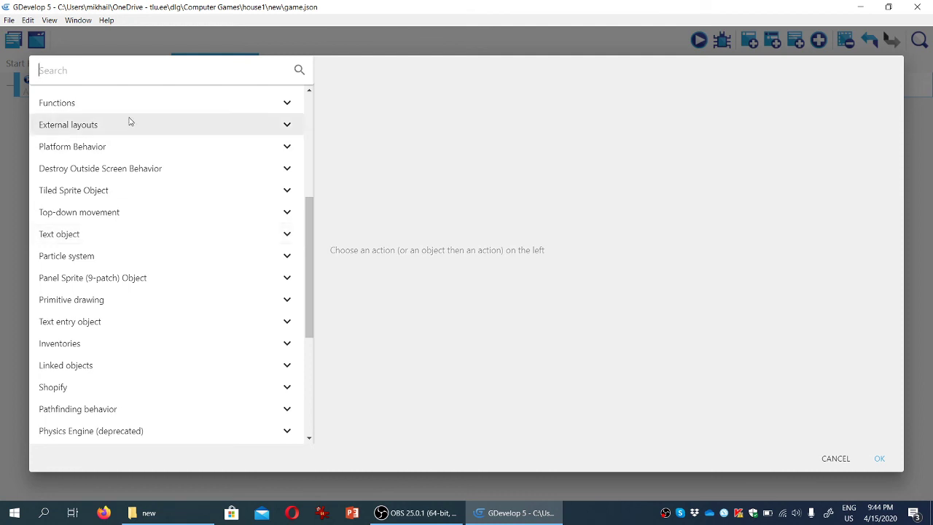
{"action": "left_click", "coordinate": [288, 125]}
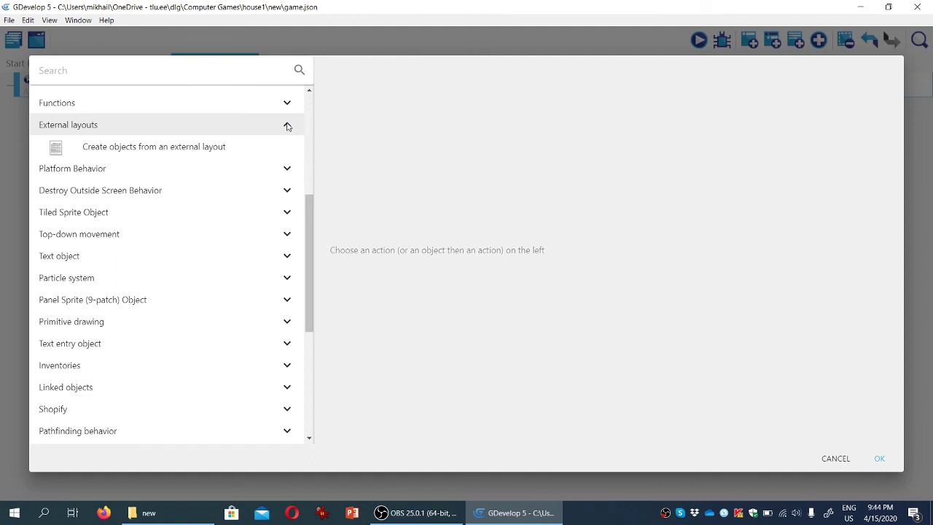
{"action": "left_click", "coordinate": [214, 148]}
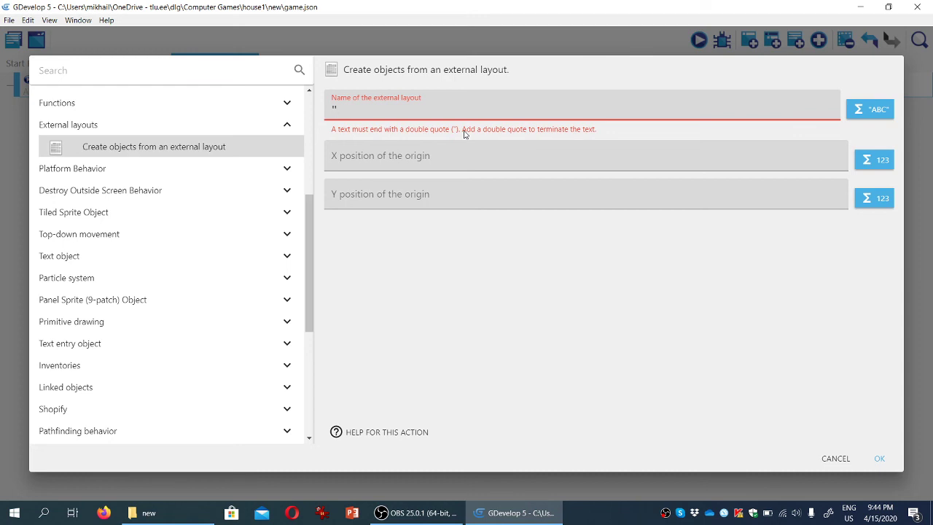
{"action": "type", "text": "\"UILayout\""}
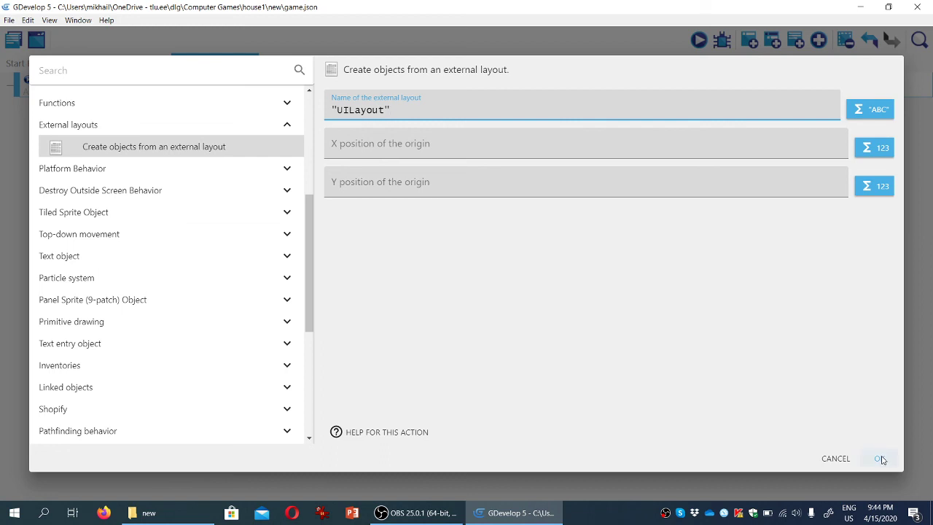
{"action": "left_click", "coordinate": [880, 459]}
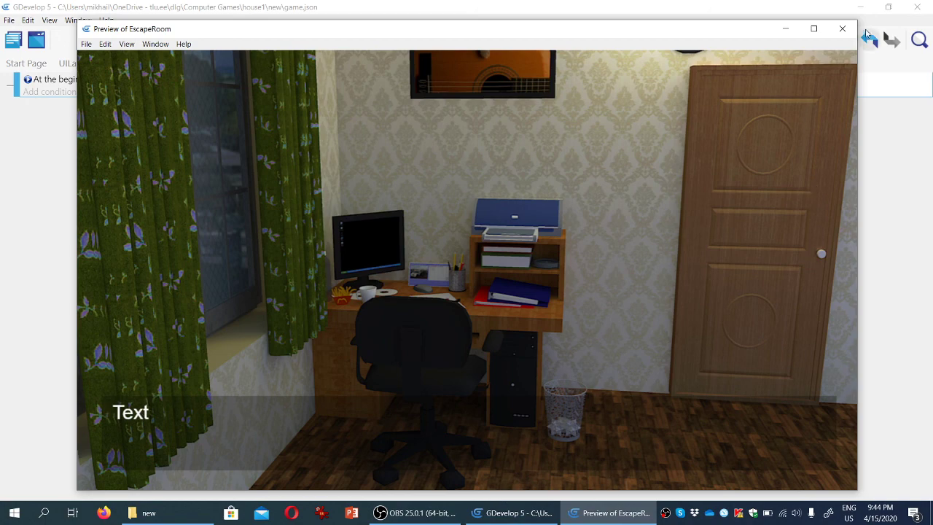
Close the game preview window and save the project from the File menu.
{"action": "left_click", "coordinate": [843, 29]}
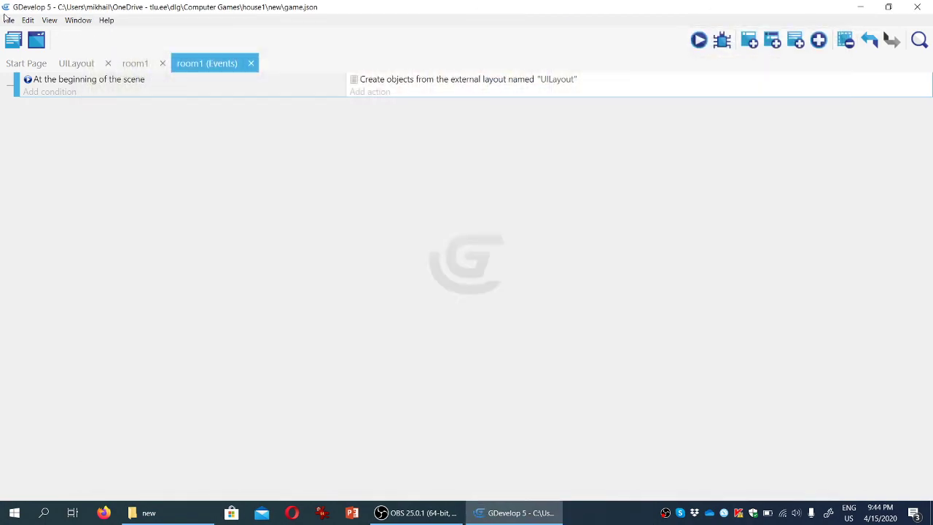
{"action": "left_click", "coordinate": [8, 19]}
{"action": "left_click", "coordinate": [39, 81]}
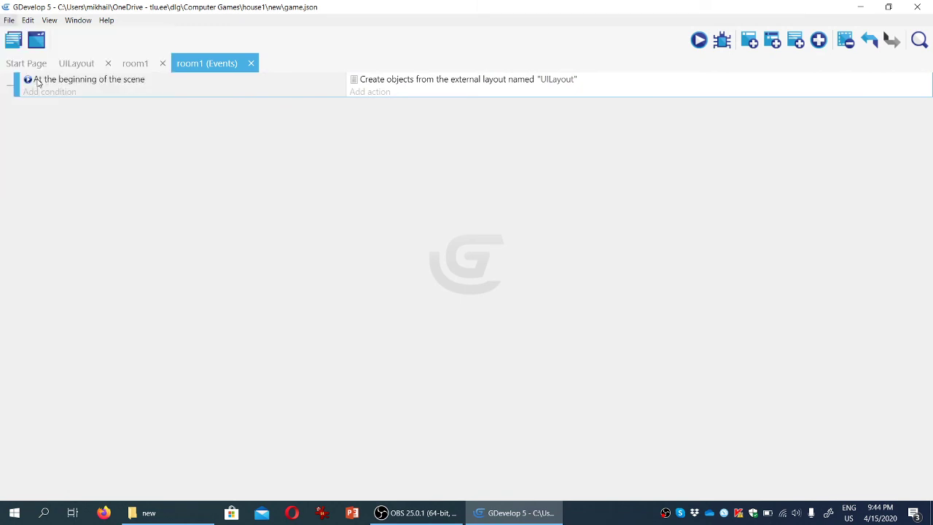